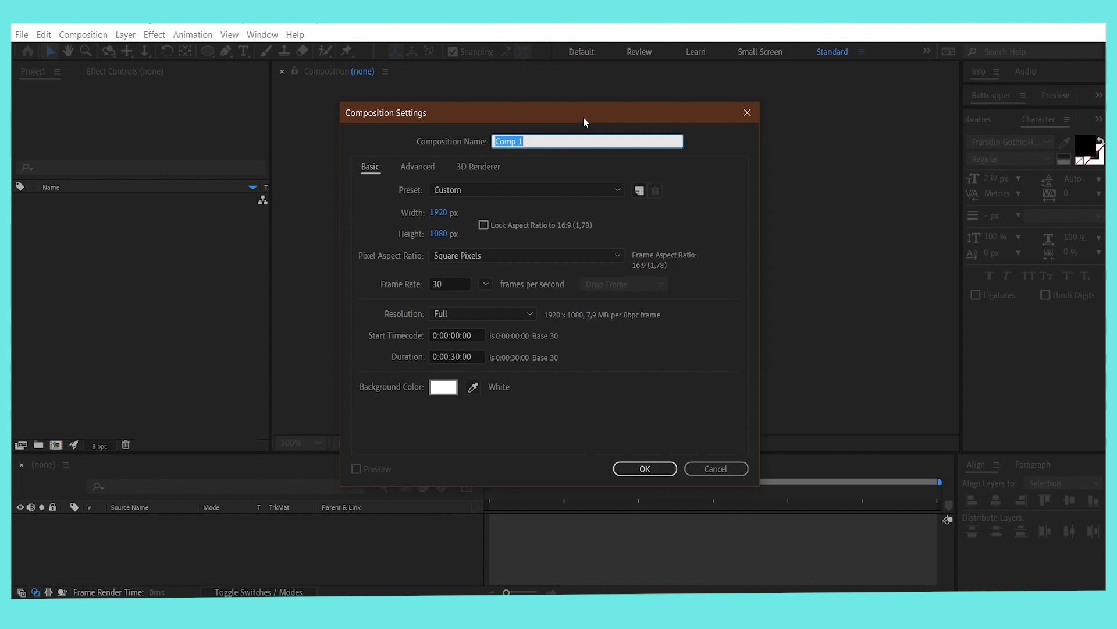
# Step: Create the composition with the name counter and add a text layer reading 100 near its middle
pyautogui.write('counter')
pyautogui.click(647, 472)
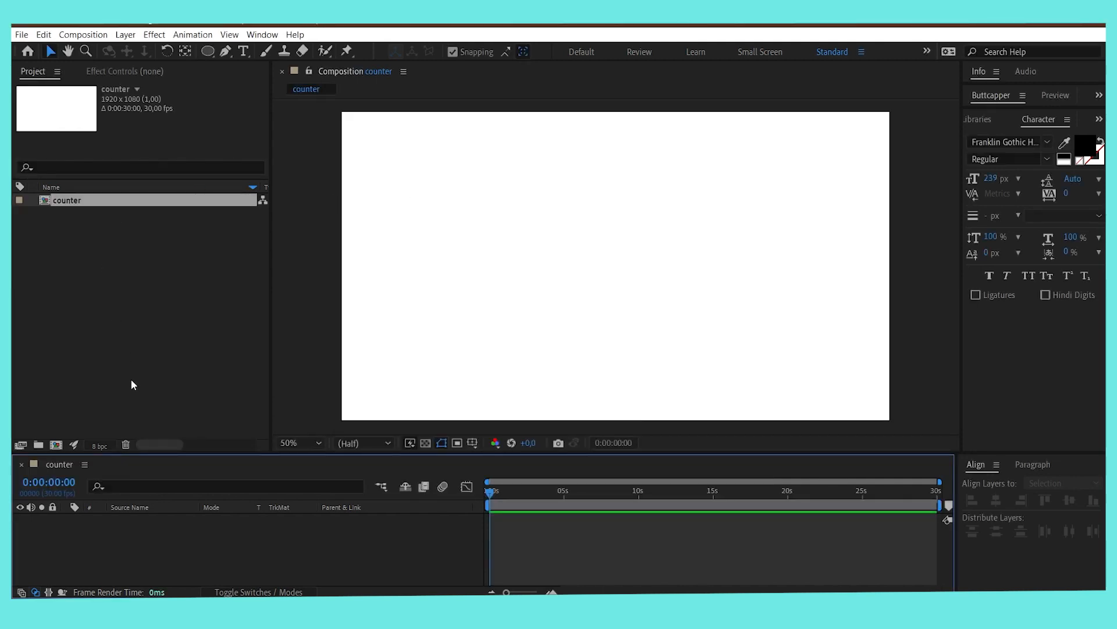
pyautogui.click(239, 53)
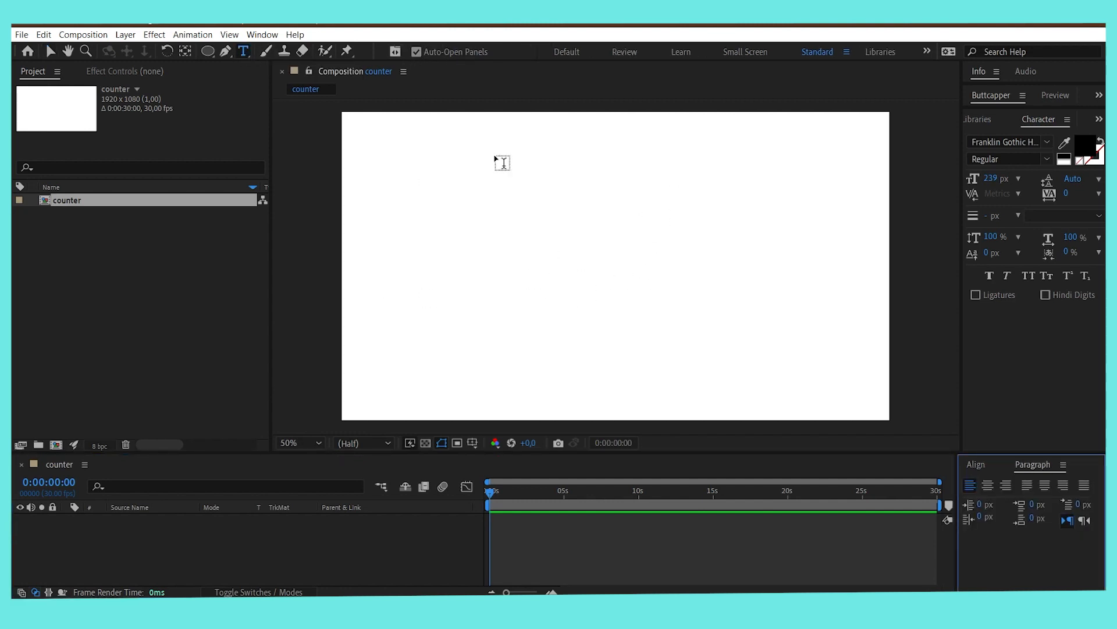
pyautogui.click(562, 277)
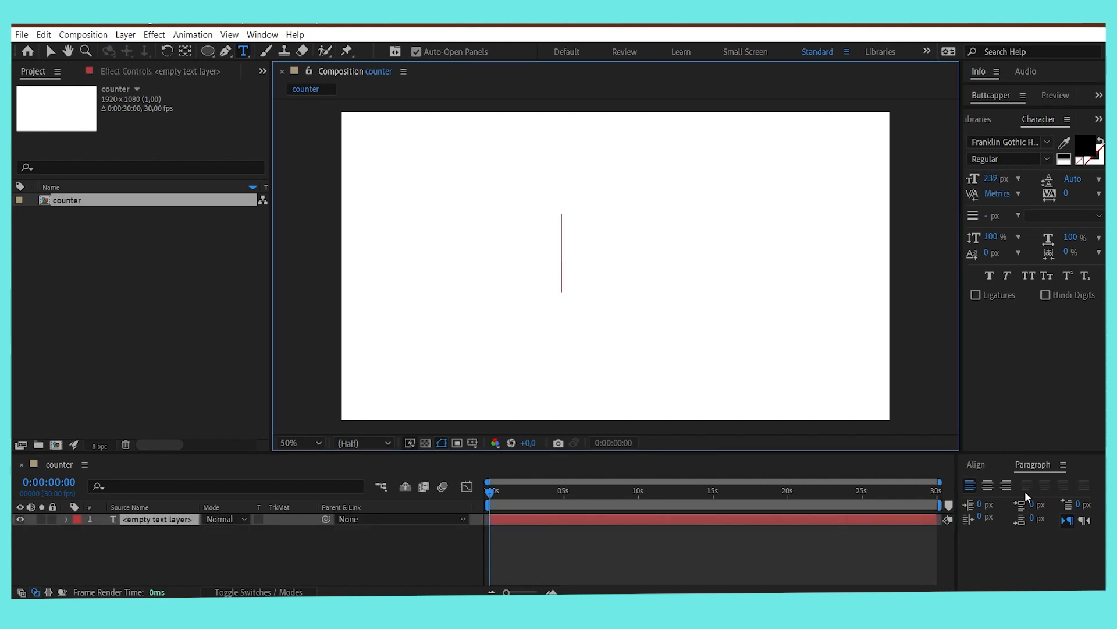
pyautogui.write('100')
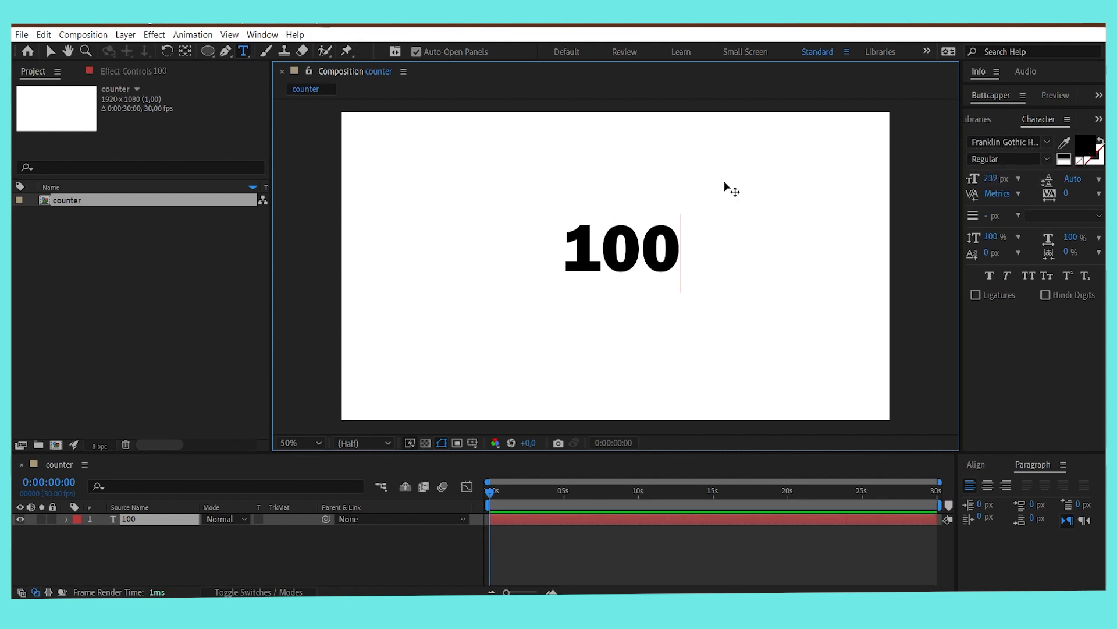
# Step: Centre the 100 text layer horizontally and vertically in the composition, leaving no layer selected
pyautogui.scroll(-4, 682, 195)
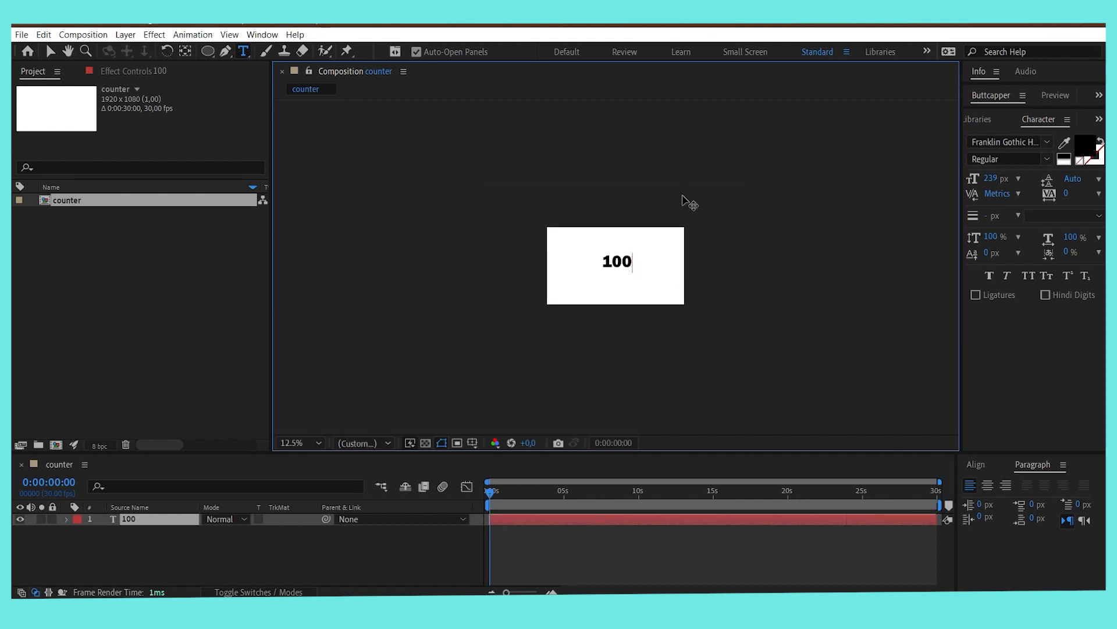
pyautogui.scroll(2, 683, 196)
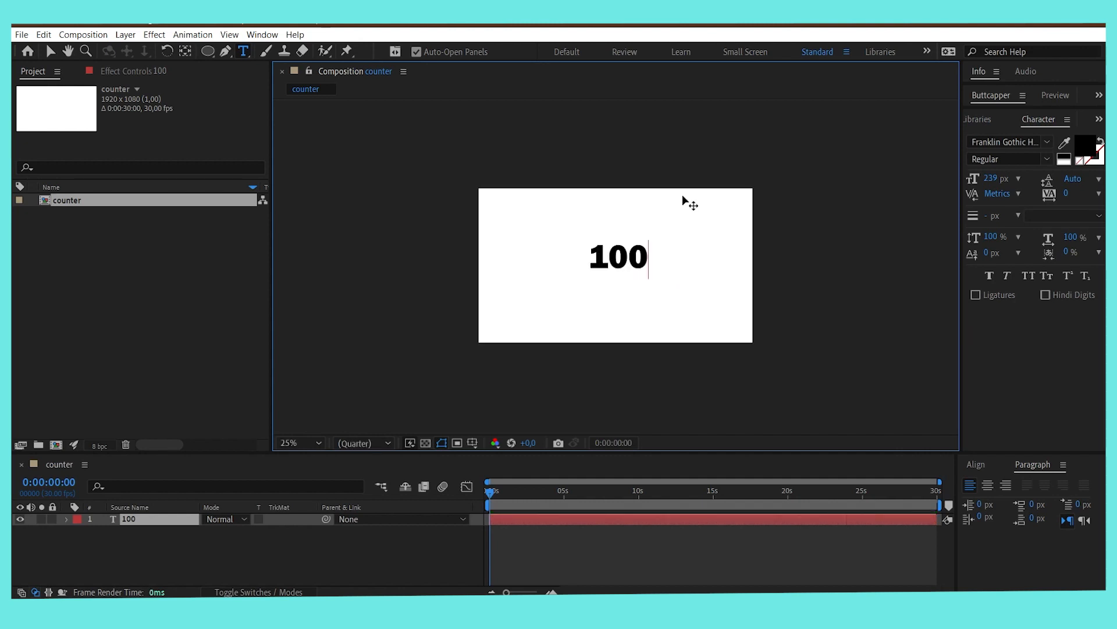
pyautogui.click(974, 465)
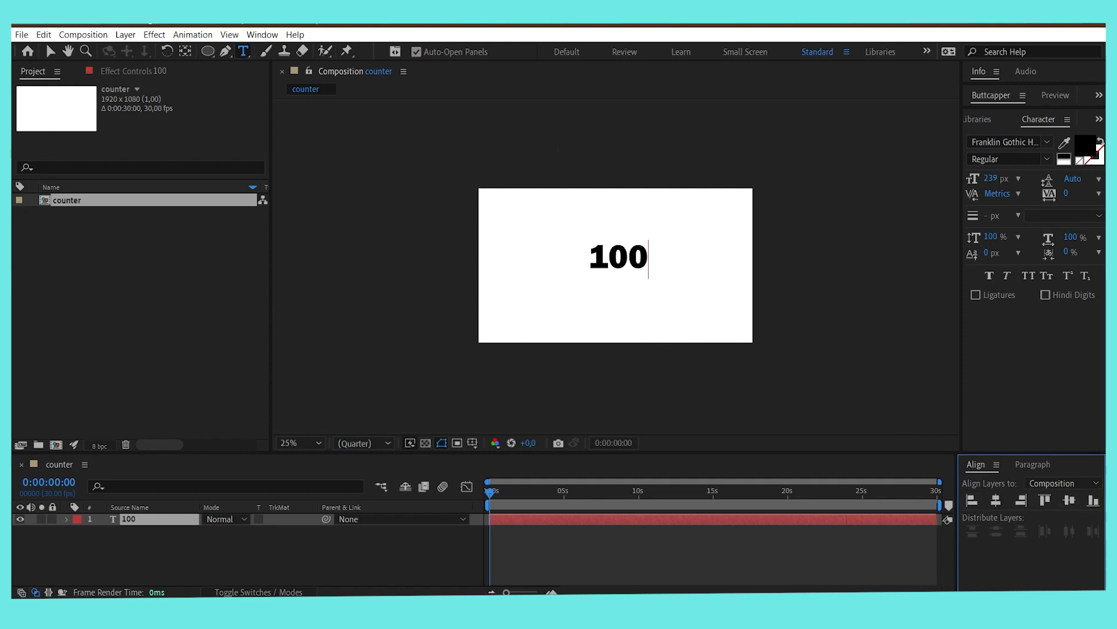
pyautogui.click(262, 34)
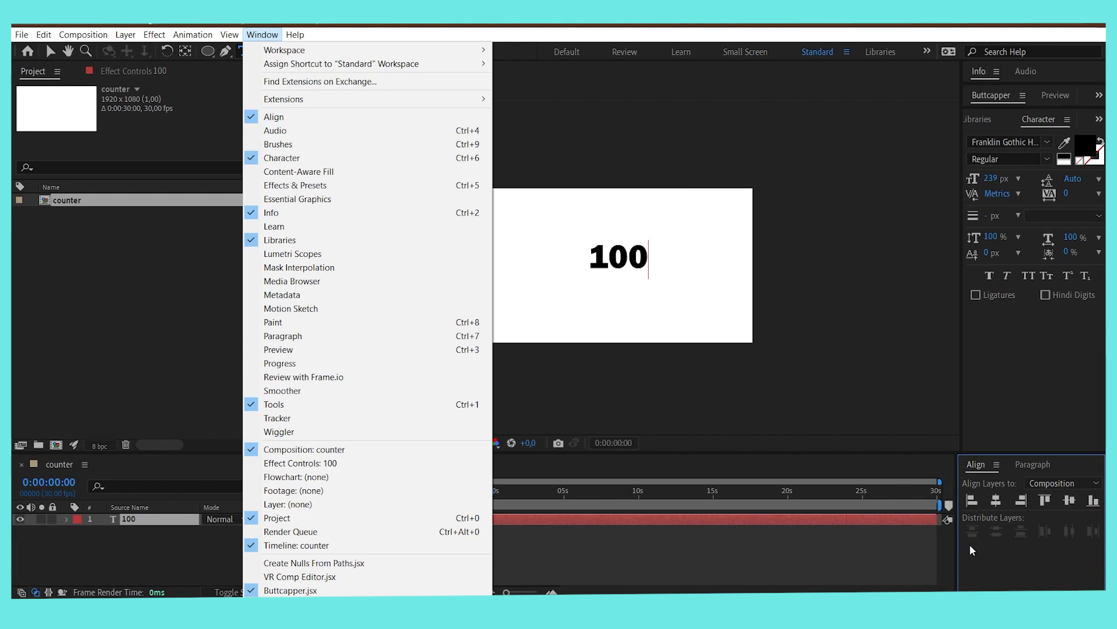
pyautogui.click(1002, 569)
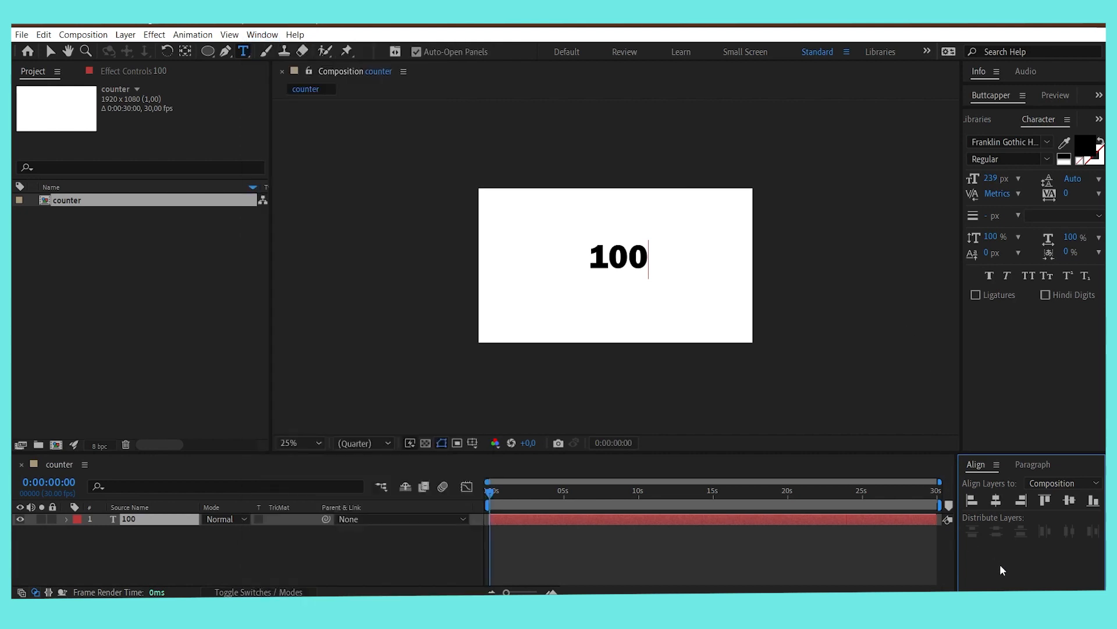
pyautogui.click(996, 502)
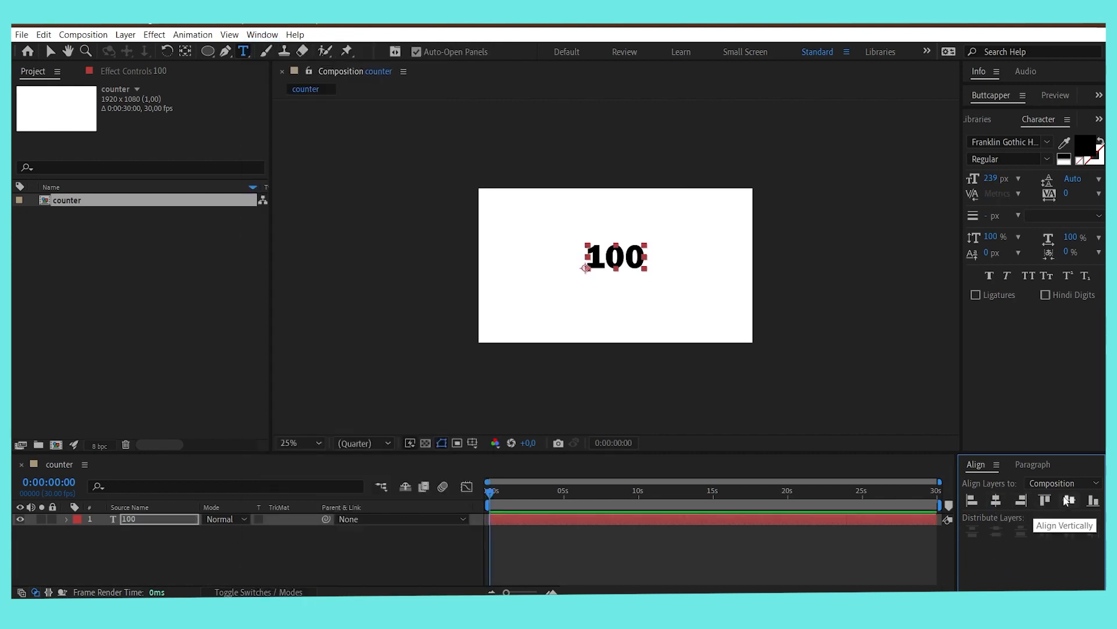
pyautogui.click(1069, 500)
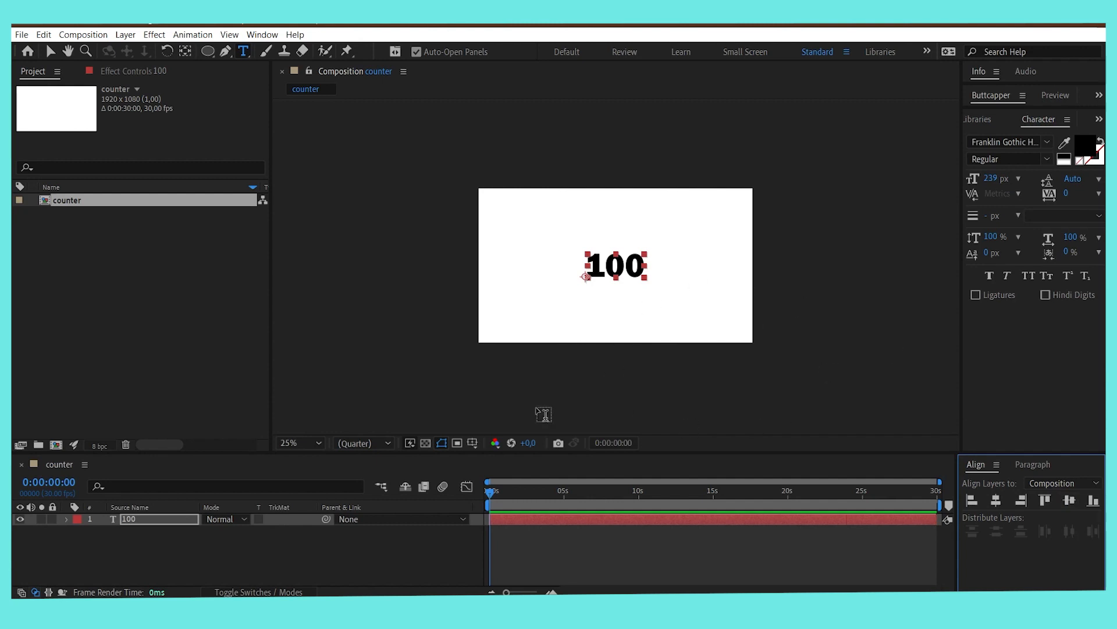
pyautogui.click(121, 535)
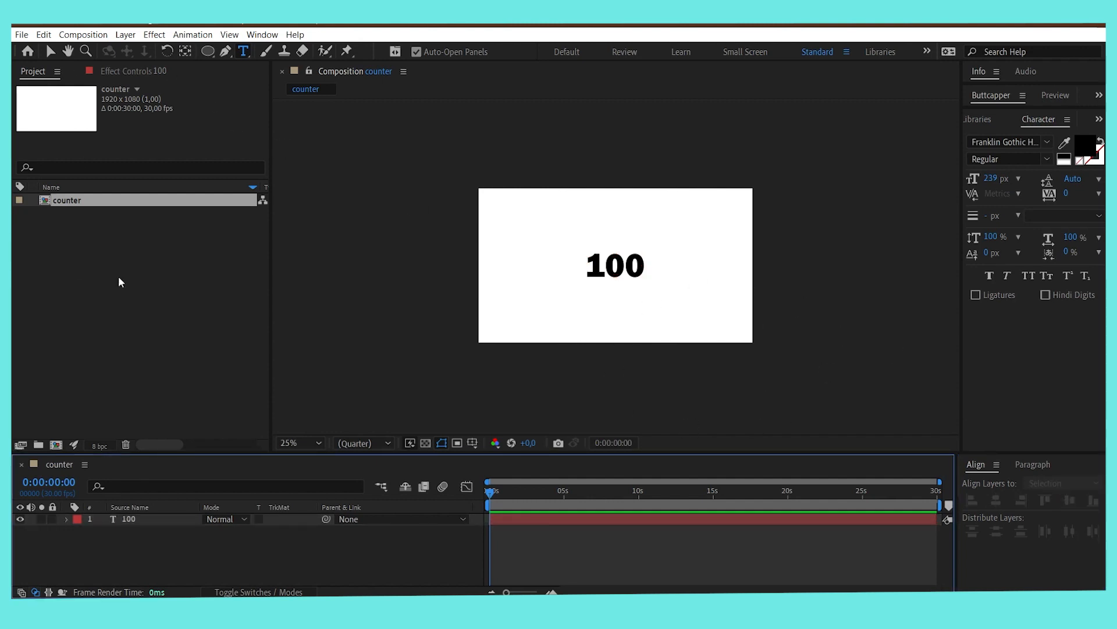
# Step: Add a null object layer to the counter composition
pyautogui.click(124, 35)
pyautogui.moveTo(175, 50)
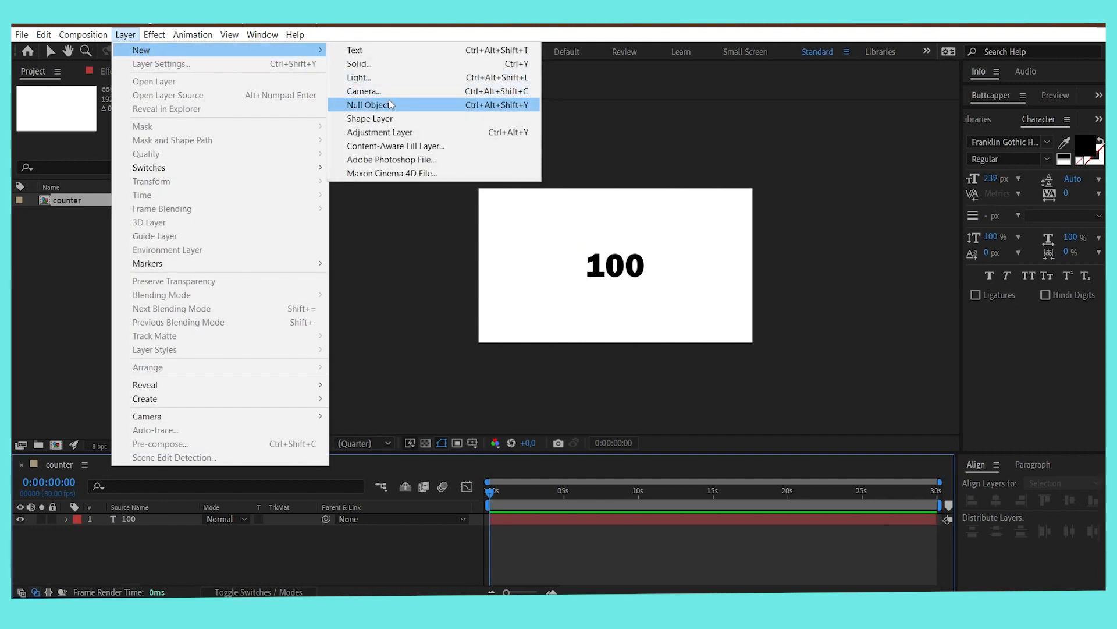
pyautogui.click(407, 105)
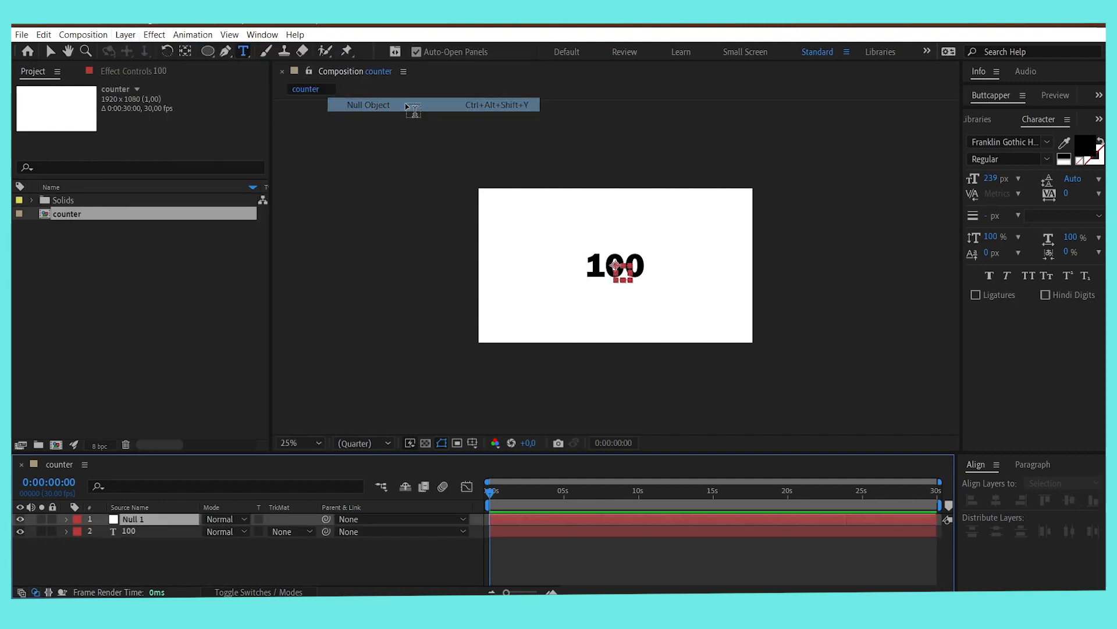
# Step: Move the null's anchor point to the middle of its box and centre the null horizontally and vertically in the composition
pyautogui.scroll(3, 559, 152)
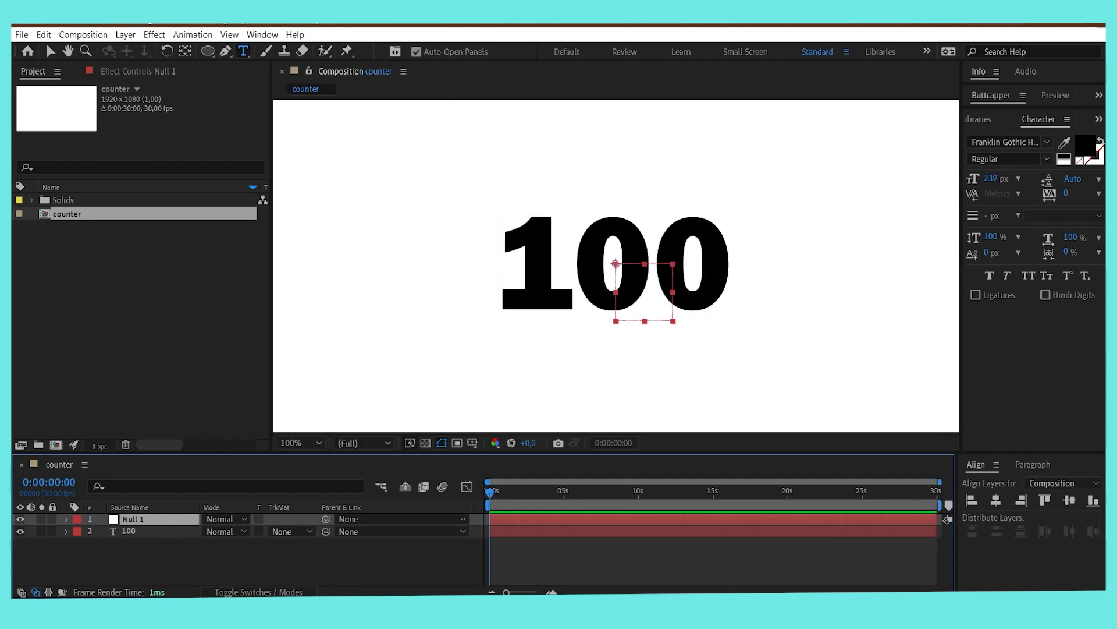
pyautogui.click(186, 52)
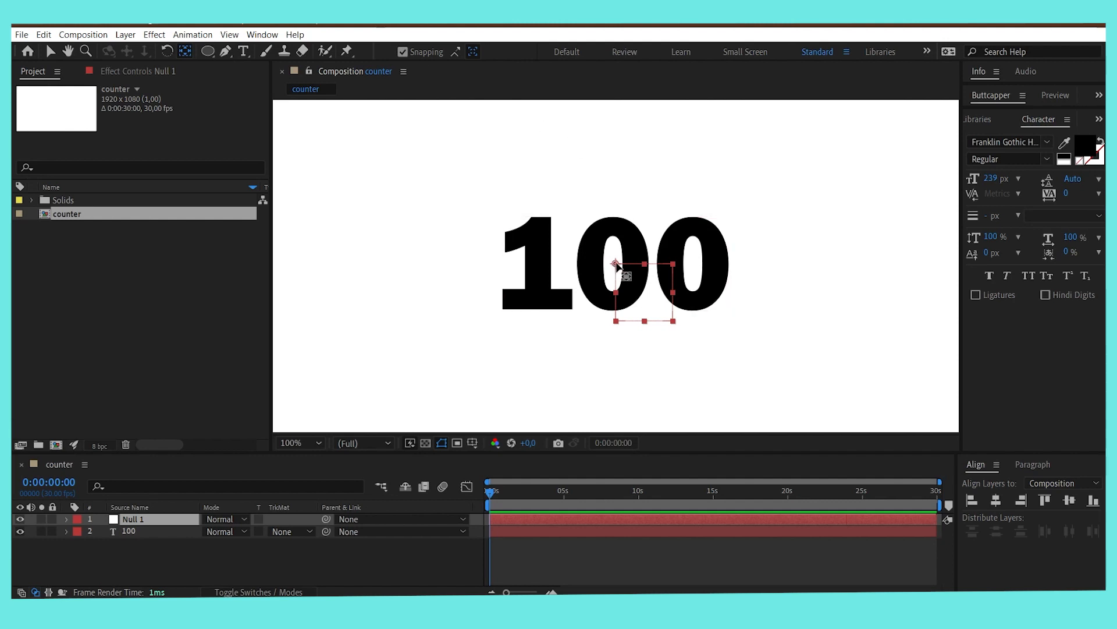
pyautogui.click(632, 281)
pyautogui.moveTo(632, 280); pyautogui.dragTo(644, 292)
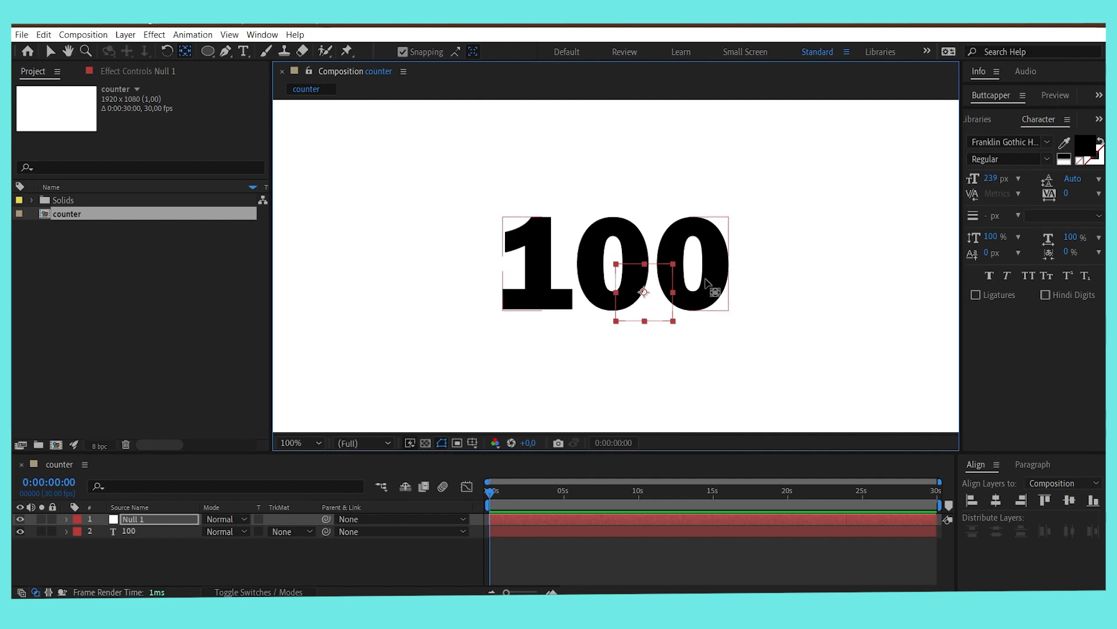
pyautogui.click(997, 501)
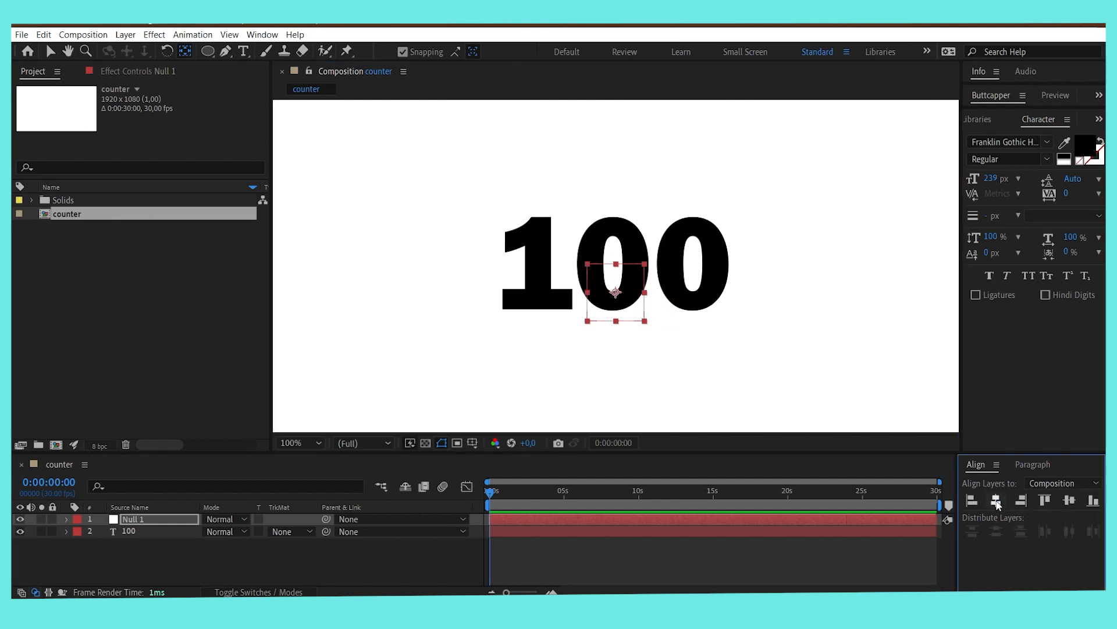
pyautogui.click(1071, 502)
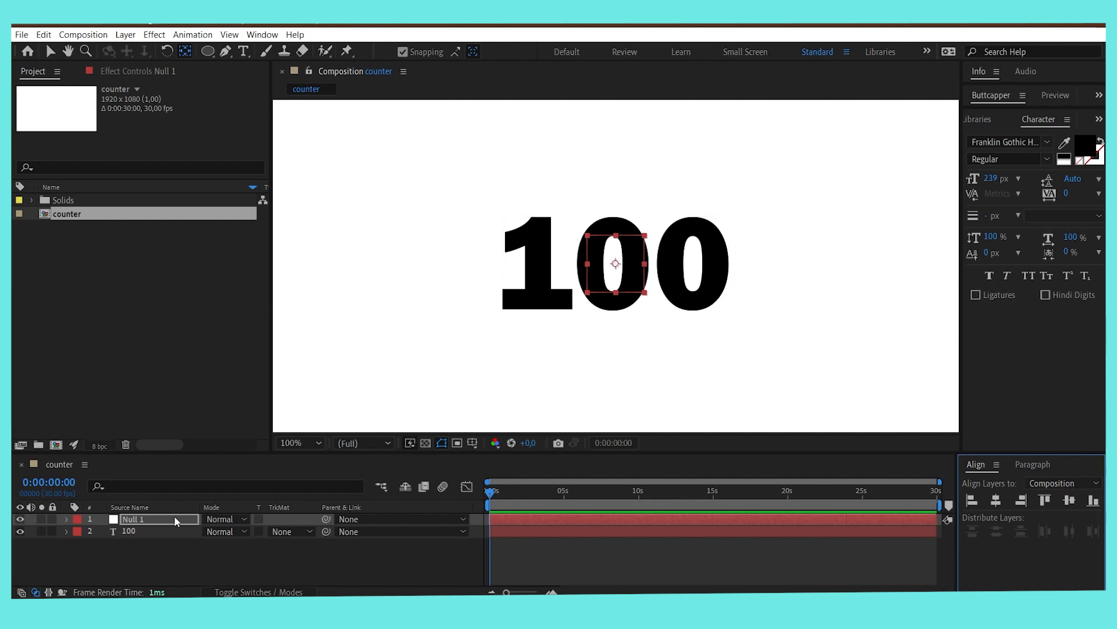
# Step: Apply a Slider Control expression effect to the null layer and try out its slider, undoing the trial value
pyautogui.click(155, 36)
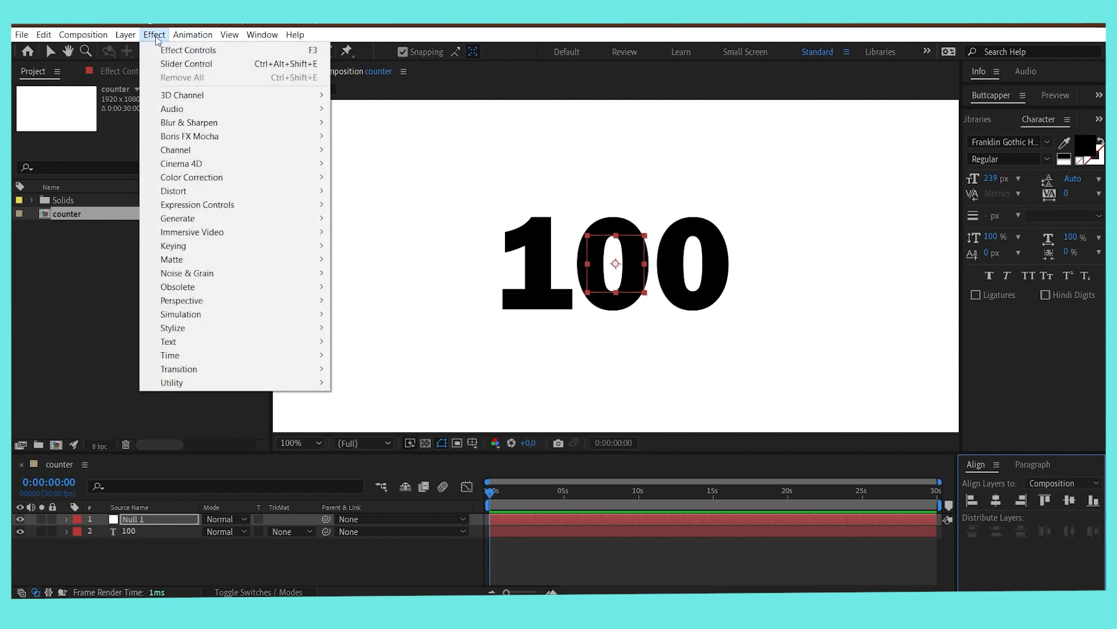
pyautogui.moveTo(243, 206)
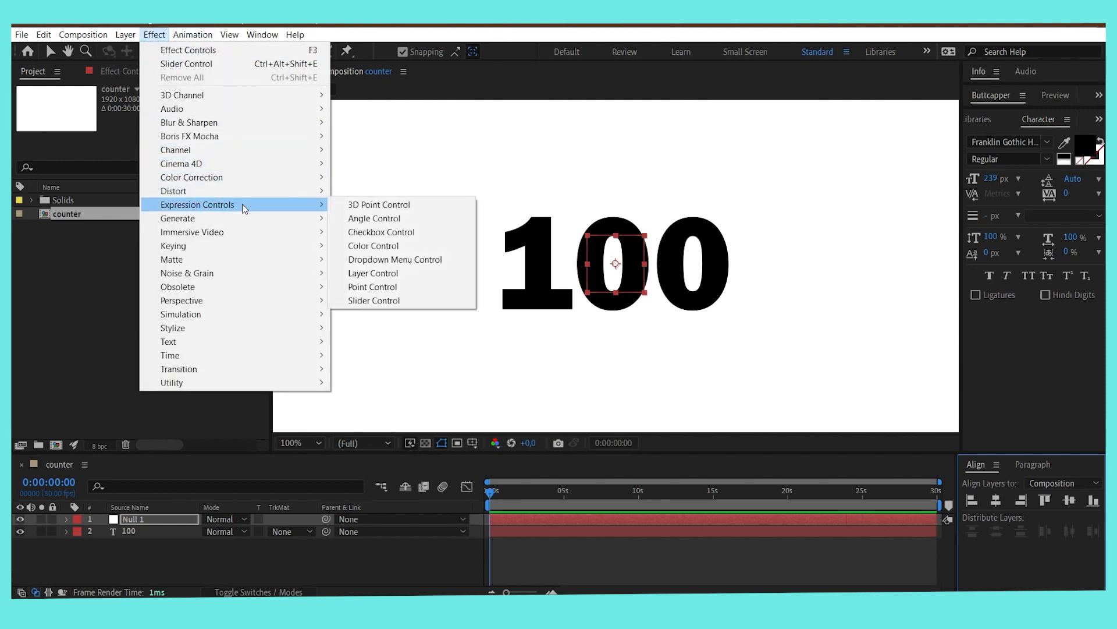
pyautogui.click(435, 303)
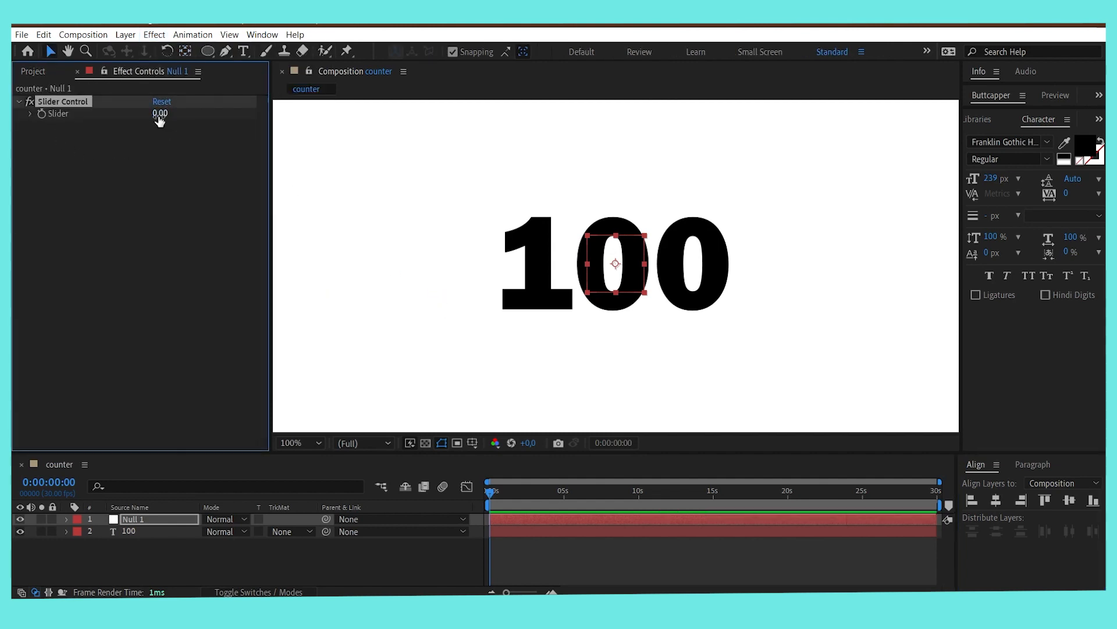
pyautogui.moveTo(160, 113); pyautogui.dragTo(183, 183)
pyautogui.hotkey('ctrl', 'z')
# Step: Set the null's slider to 36 and enable an expression on the 100 layer's Source Text property
pyautogui.click(67, 532)
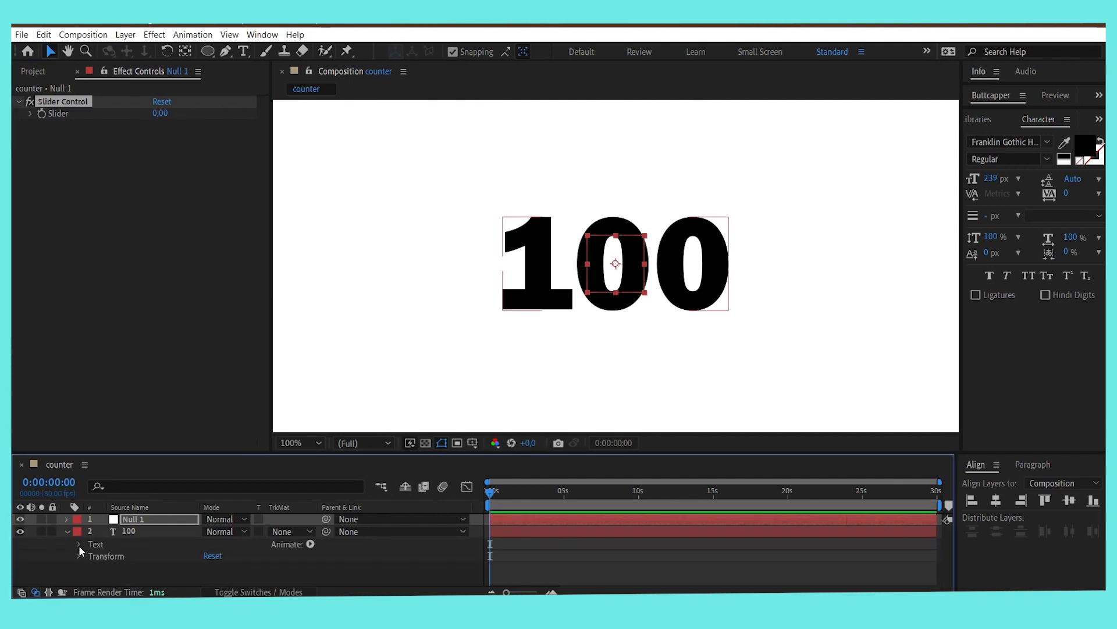
pyautogui.click(78, 544)
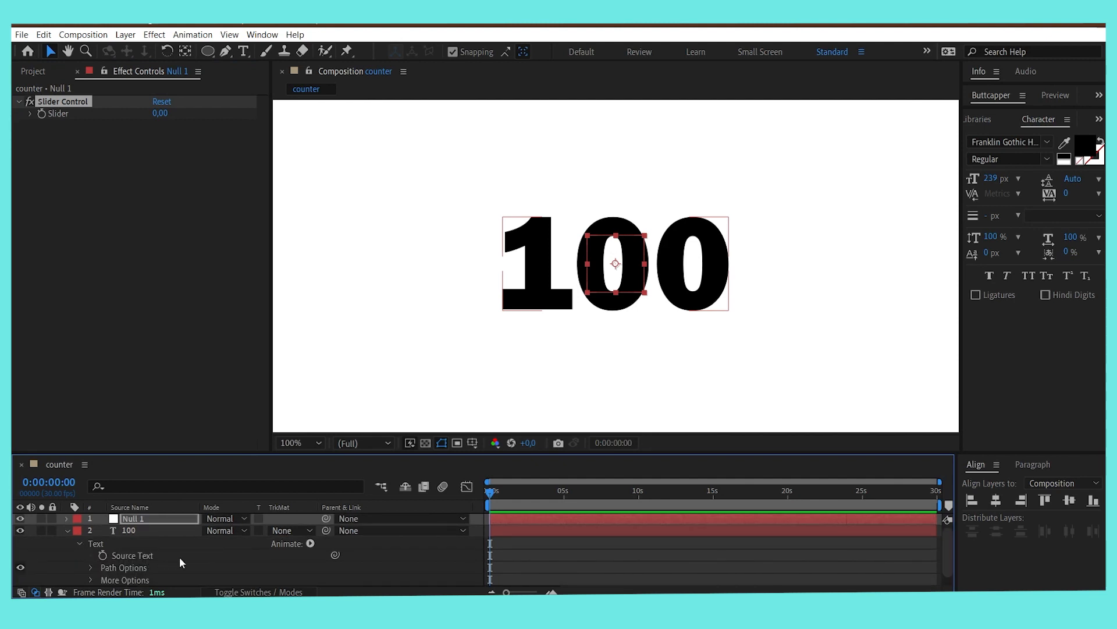
pyautogui.moveTo(160, 113); pyautogui.dragTo(177, 114)
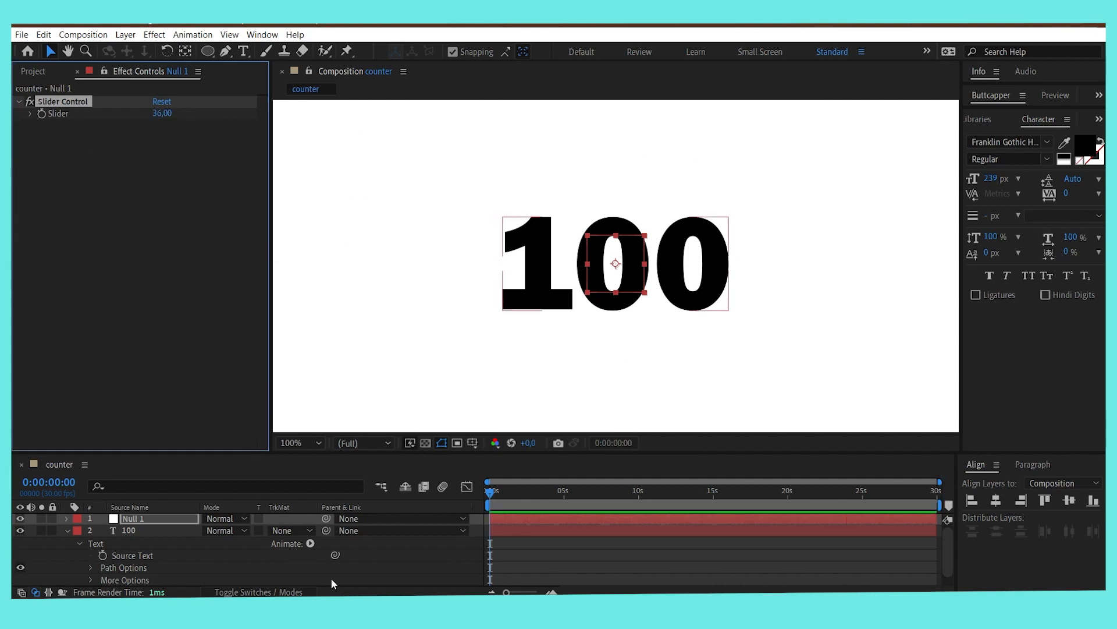
pyautogui.keyDown('alt'); pyautogui.click(103, 557); pyautogui.keyUp('alt')
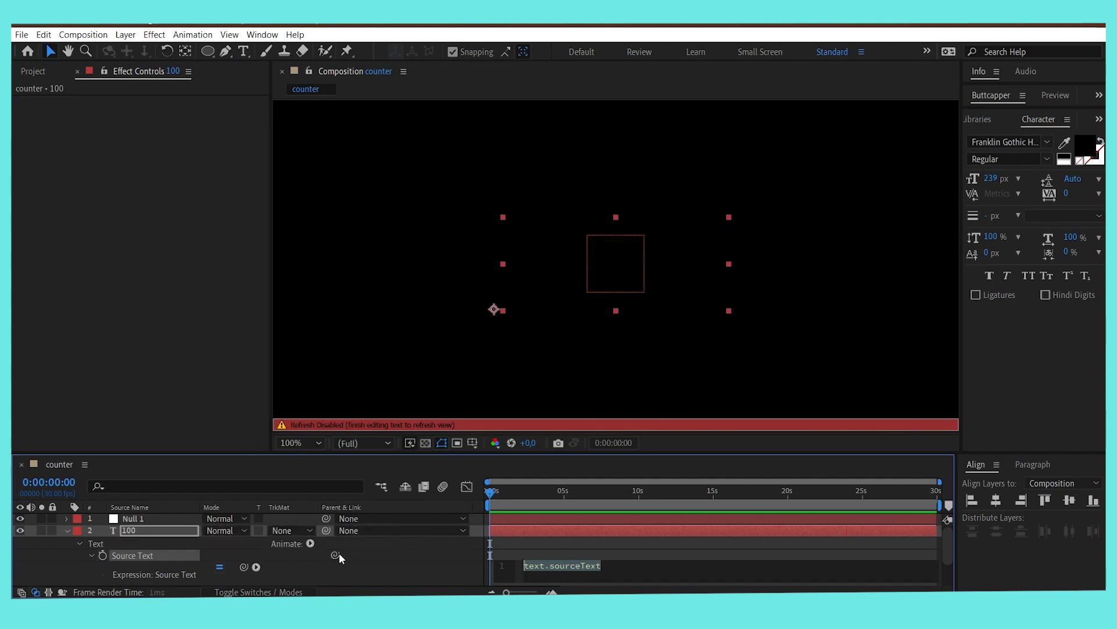
# Step: Link the 100 layer's Source Text expression to the Slider property of the null's Slider Control
pyautogui.click(139, 518)
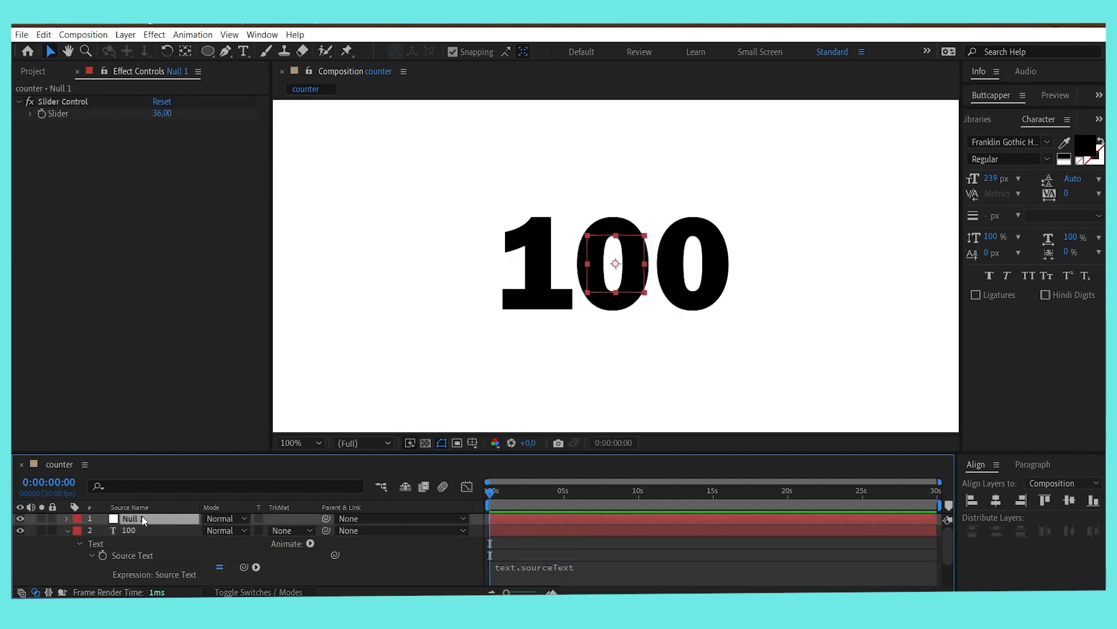
pyautogui.rightClick(349, 510)
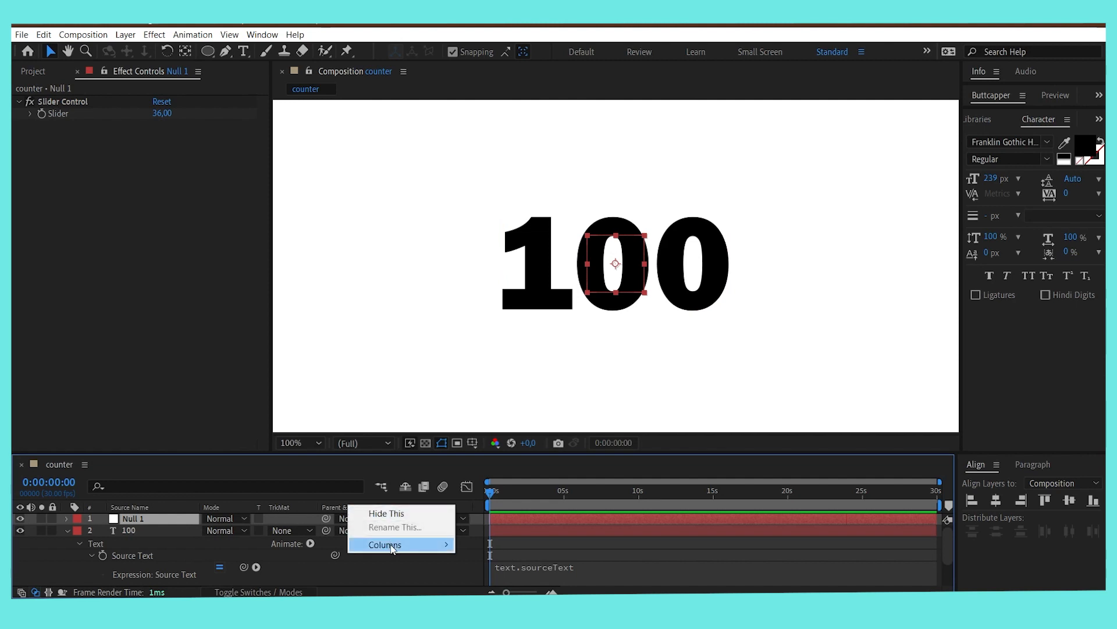
pyautogui.moveTo(408, 545)
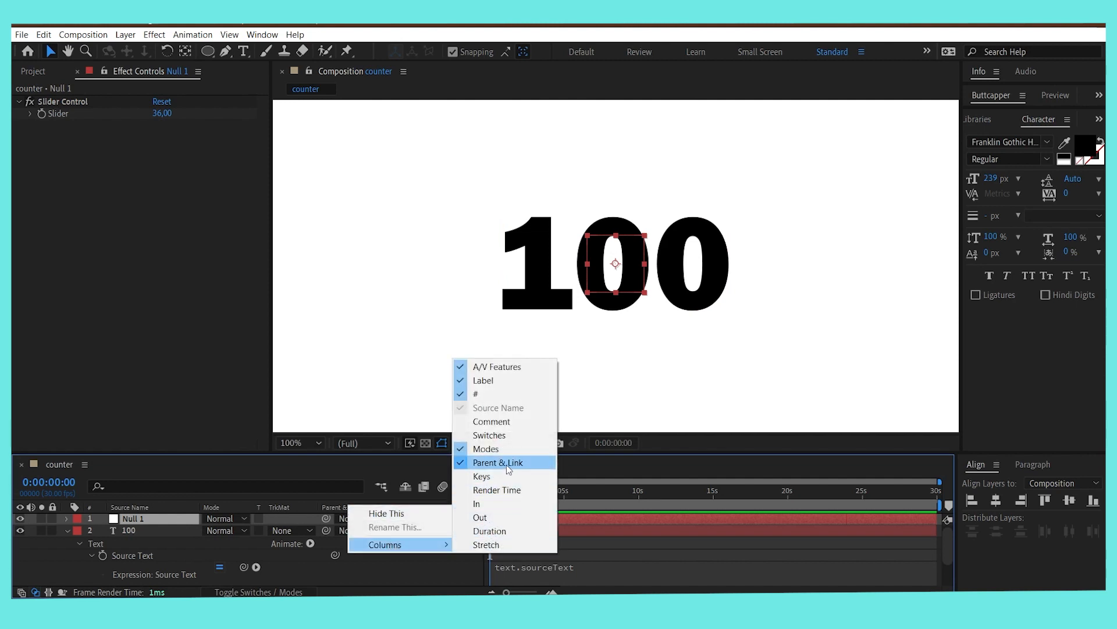
pyautogui.click(275, 468)
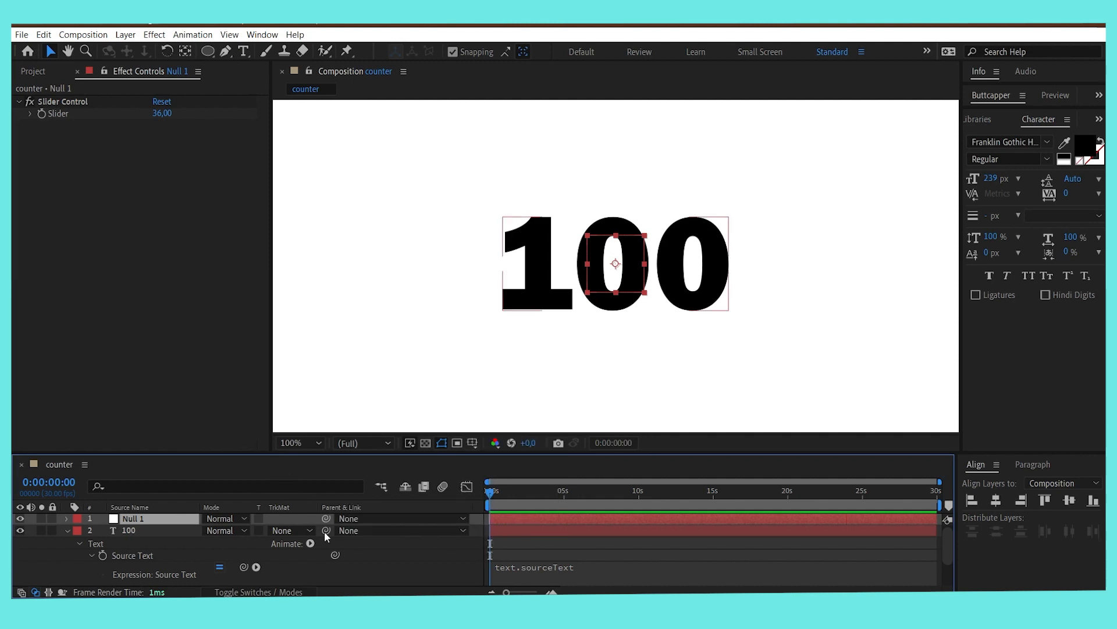
pyautogui.moveTo(335, 553); pyautogui.dragTo(103, 110)
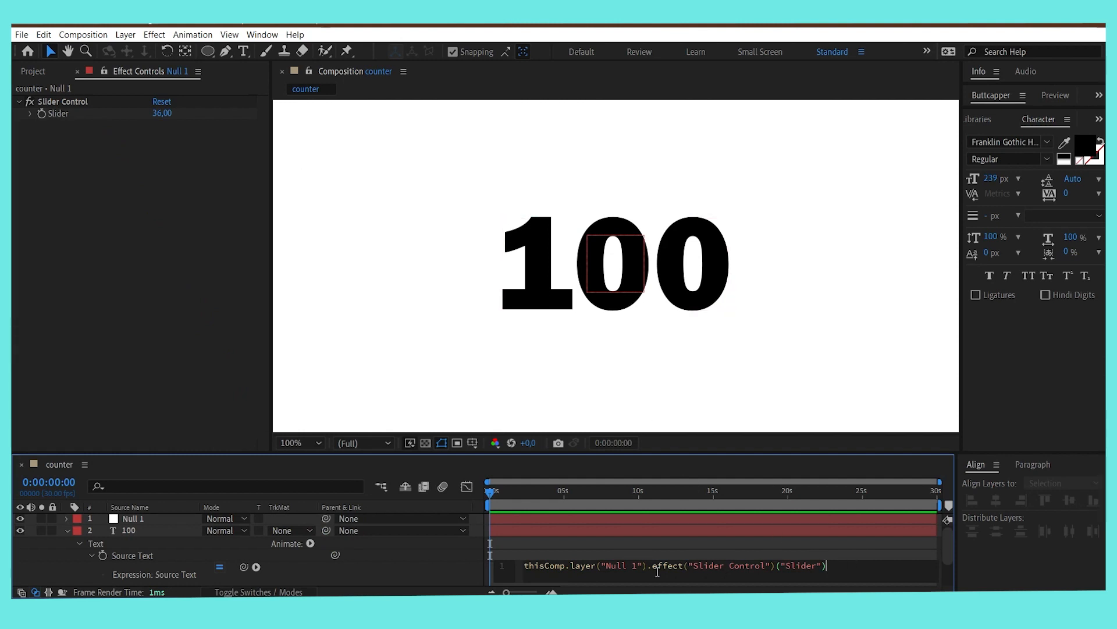
# Step: Wrap the slider reference in the Source Text expression with Math.round( ) so the number is rounded
pyautogui.click(521, 563)
pyautogui.write('Mat')
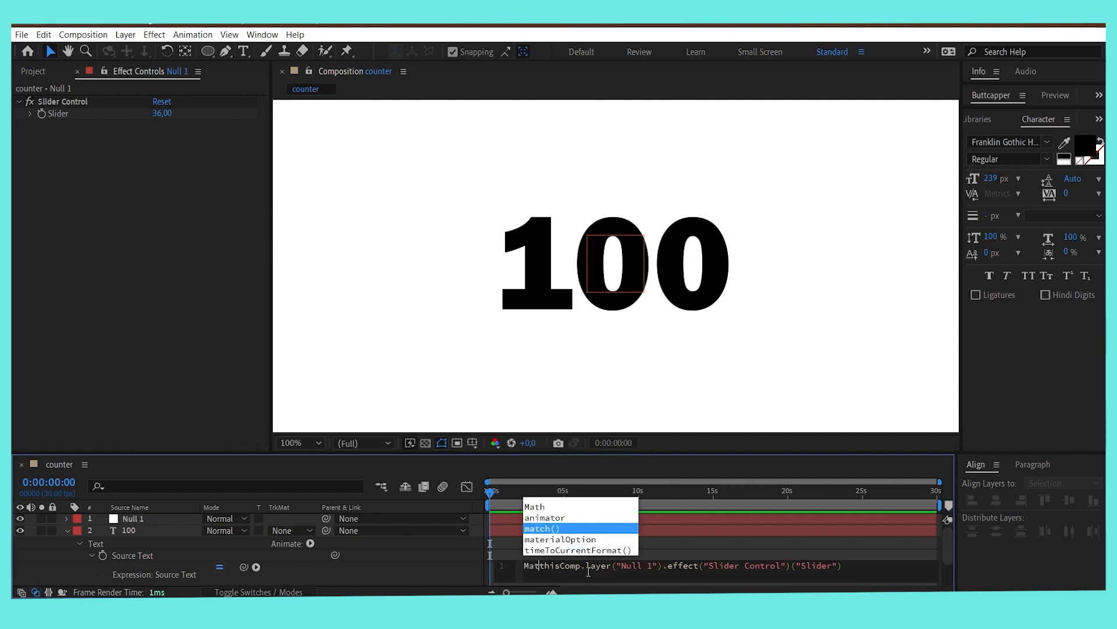
pyautogui.write('h')
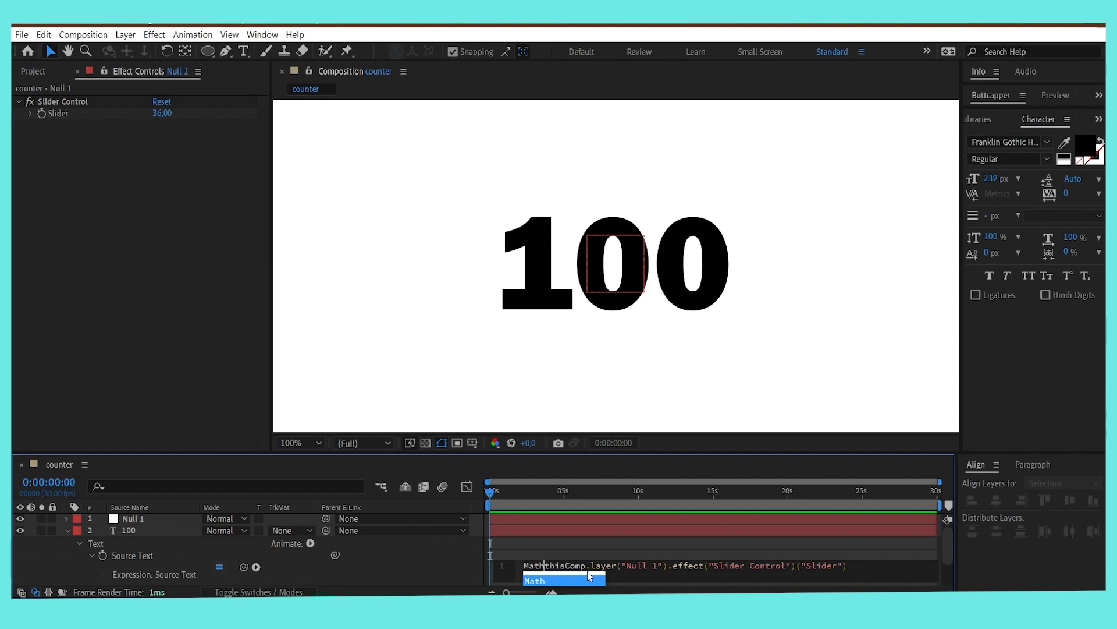
pyautogui.write('.r')
pyautogui.write('ound()')
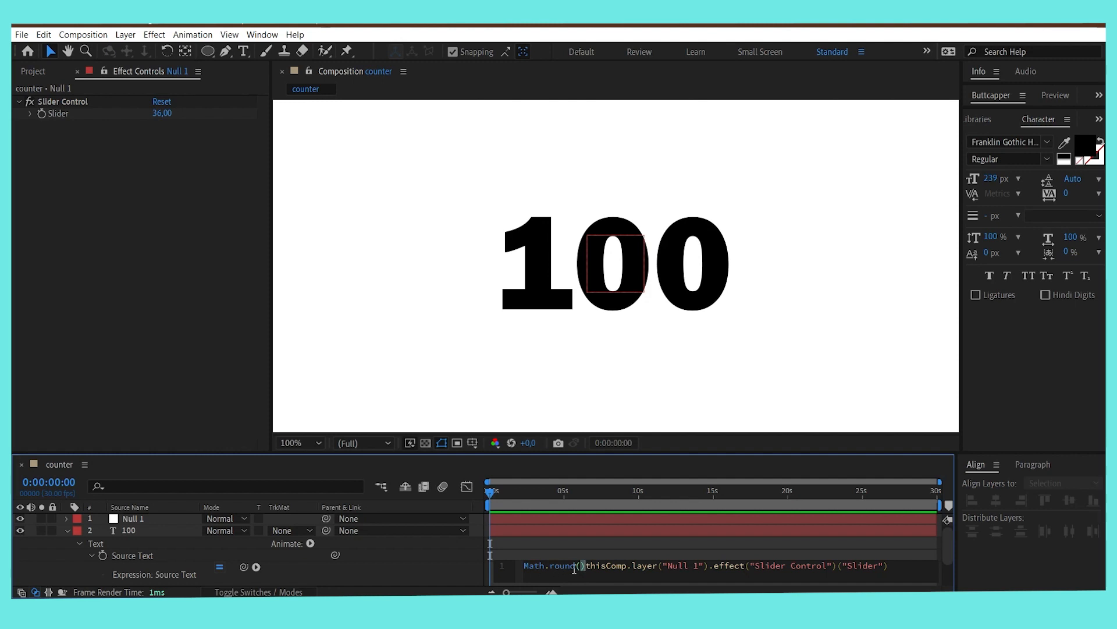
pyautogui.press('BackSpace')
pyautogui.click(897, 568)
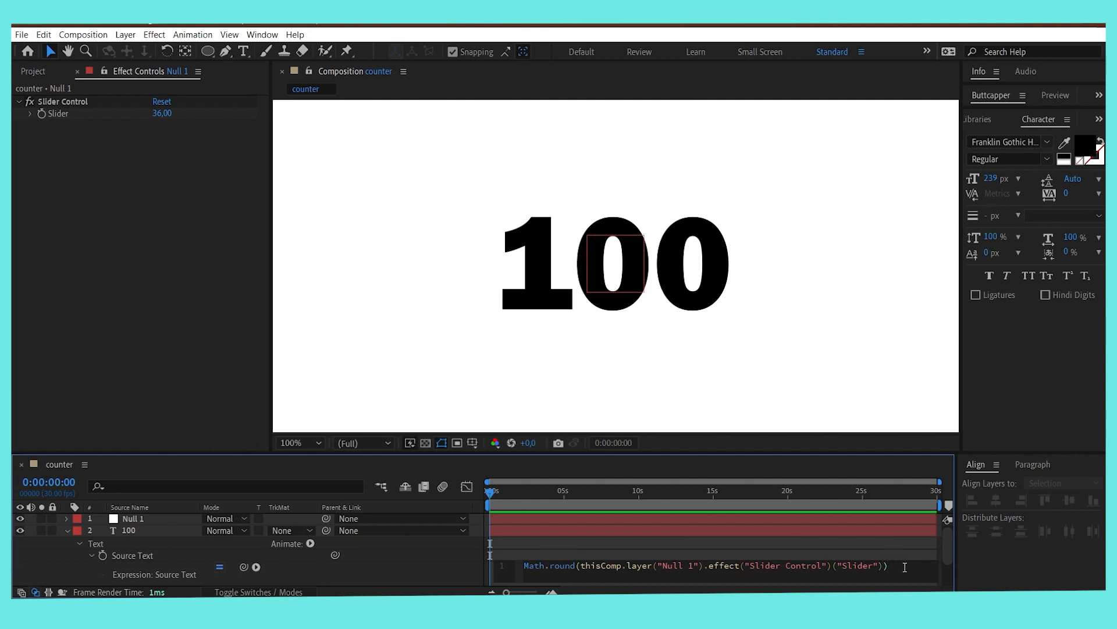
# Step: Commit the rounded Source Text expression and set the null's slider to 46
pyautogui.press('KP_Enter')
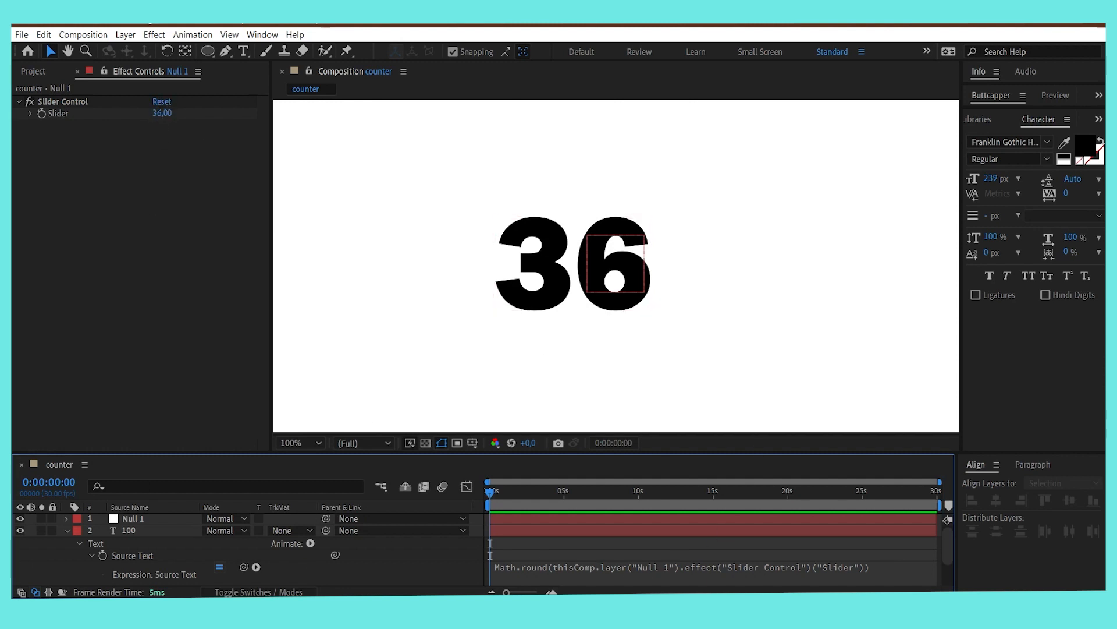
pyautogui.scroll(-4, 656, 220)
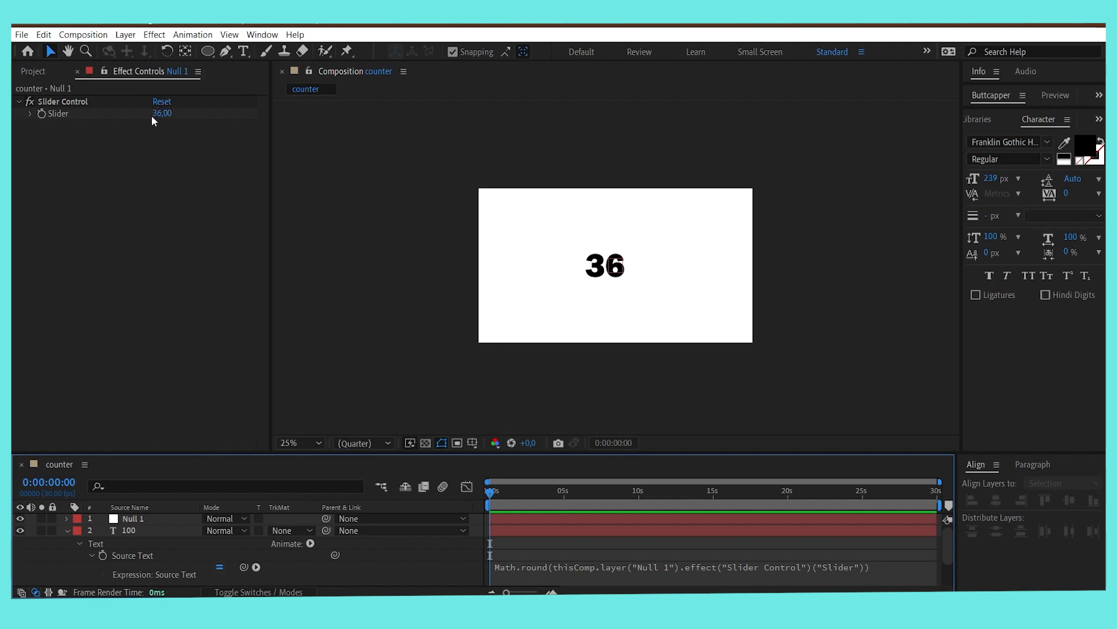
pyautogui.moveTo(159, 113)
pyautogui.mouseDown()
pyautogui.moveTo(183, 113)
pyautogui.moveTo(167, 112)
pyautogui.mouseUp()
# Step: Collapse the 100 layer's properties in the timeline and deselect all layers
pyautogui.click(66, 531)
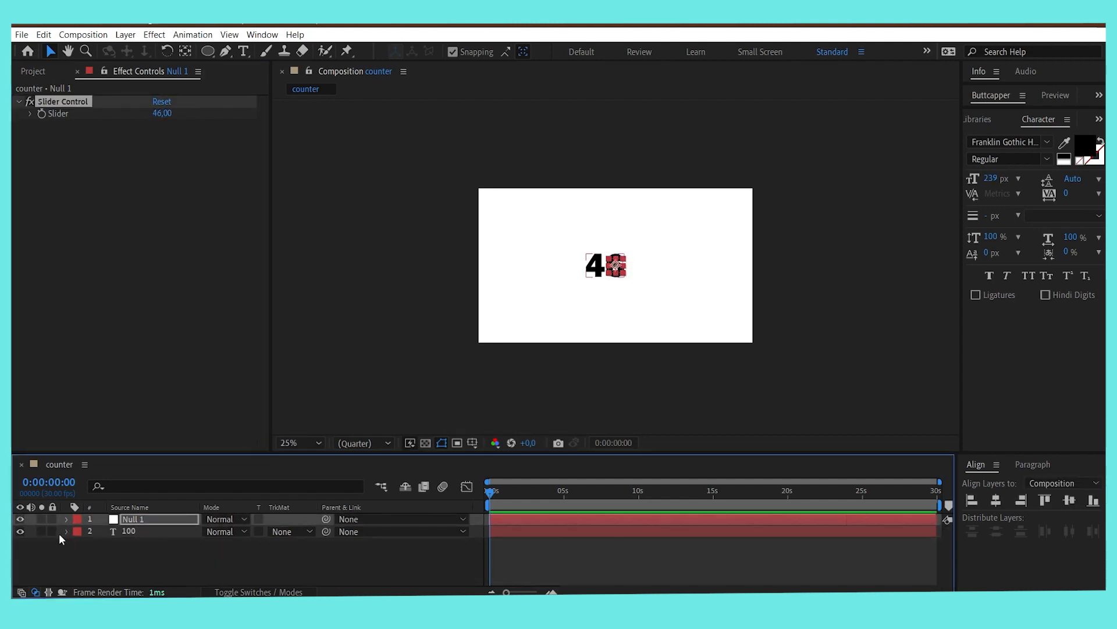
pyautogui.click(66, 531)
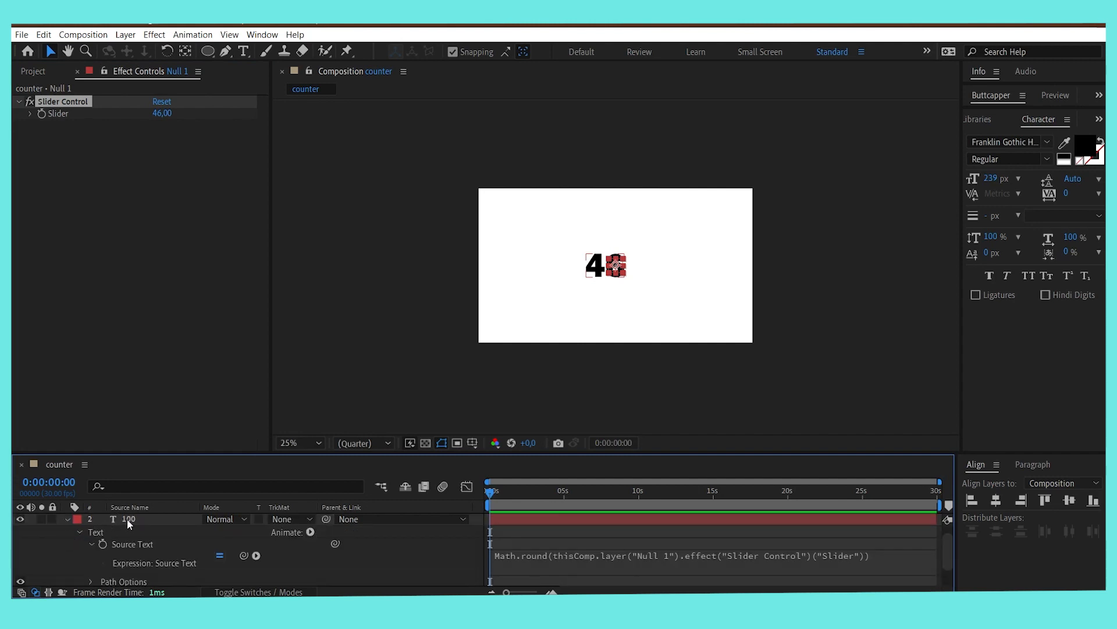
pyautogui.click(67, 518)
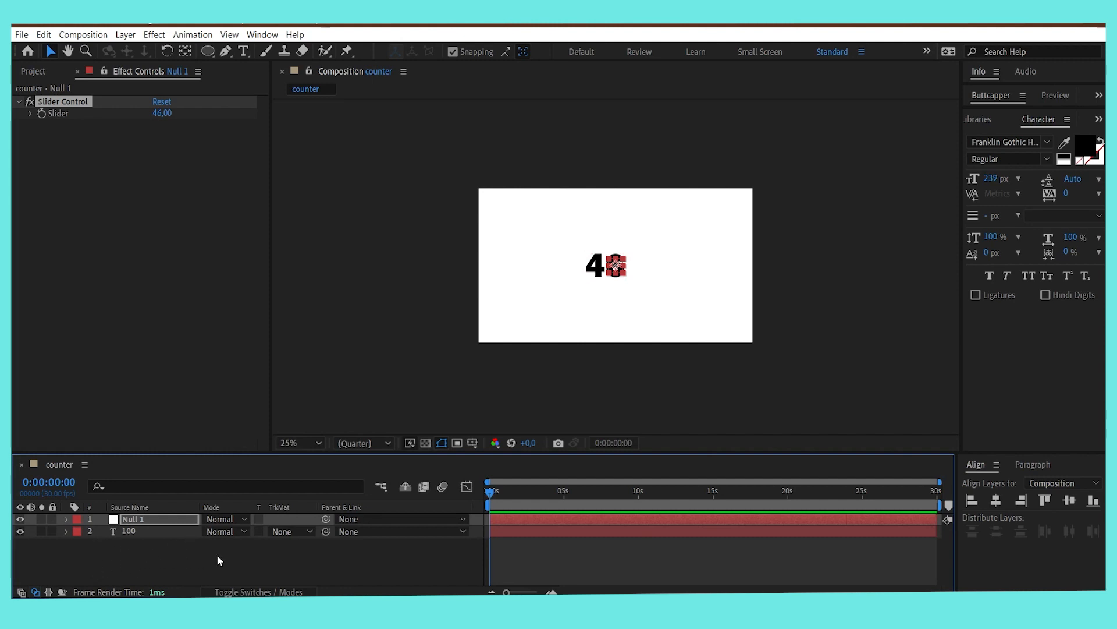
pyautogui.click(175, 564)
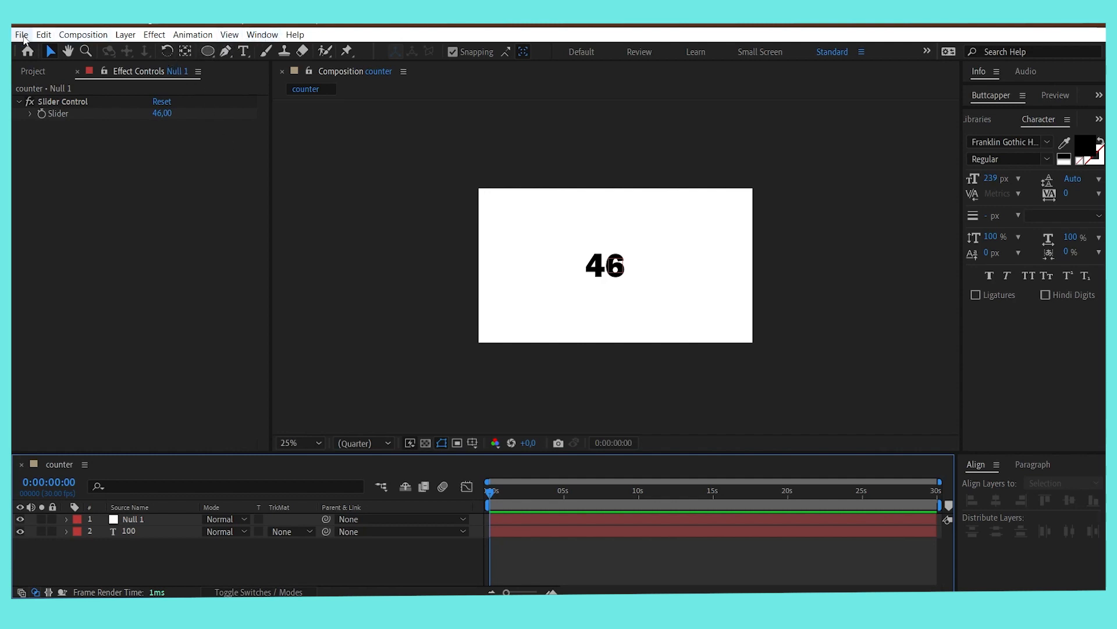
# Step: Set up the Ellipse tool with fill None and a 50 px stroke
pyautogui.click(210, 50)
pyautogui.click(211, 50)
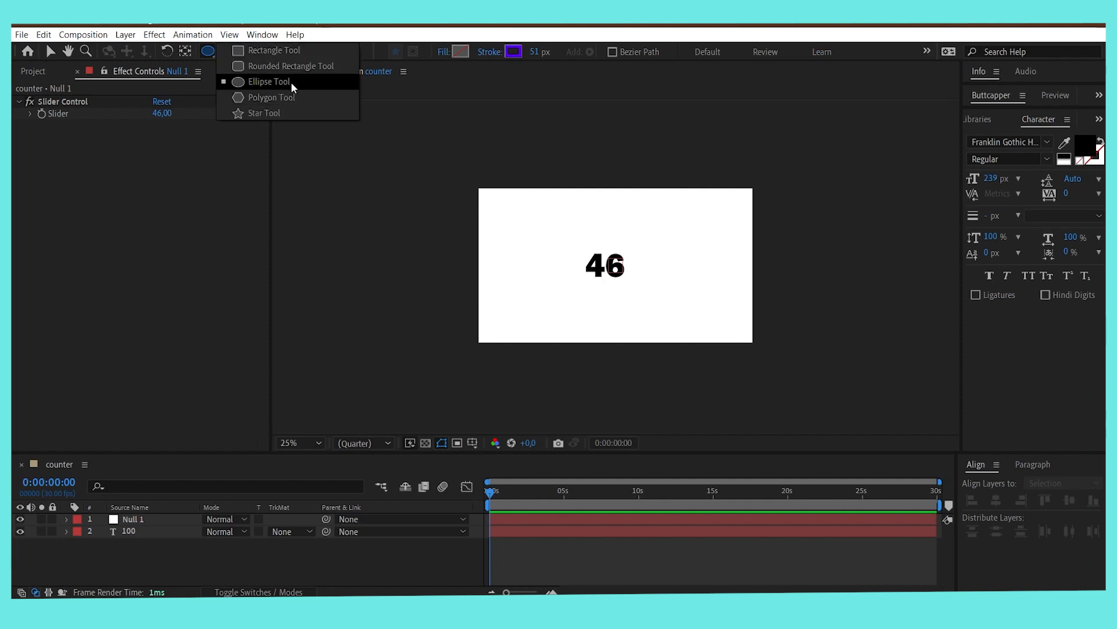
pyautogui.click(260, 83)
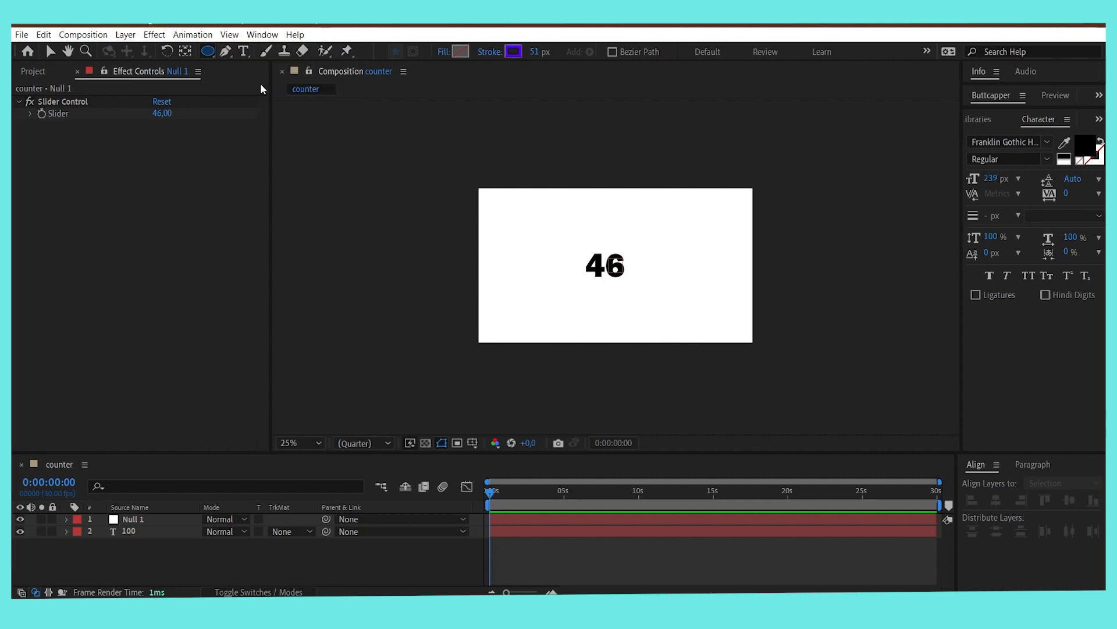
pyautogui.click(442, 53)
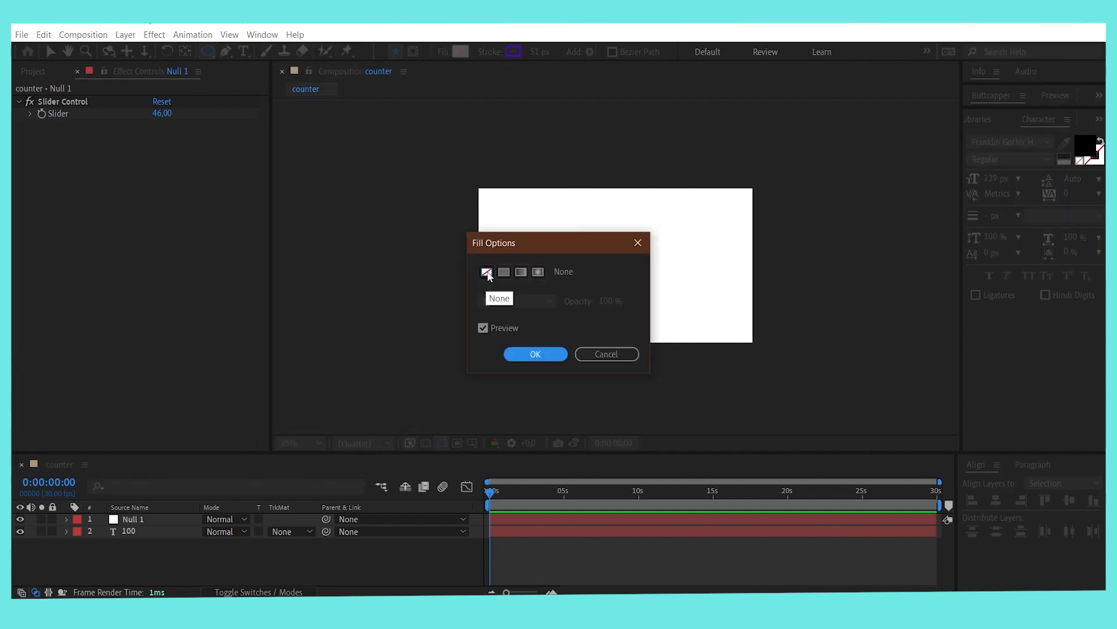
pyautogui.click(487, 272)
pyautogui.click(535, 354)
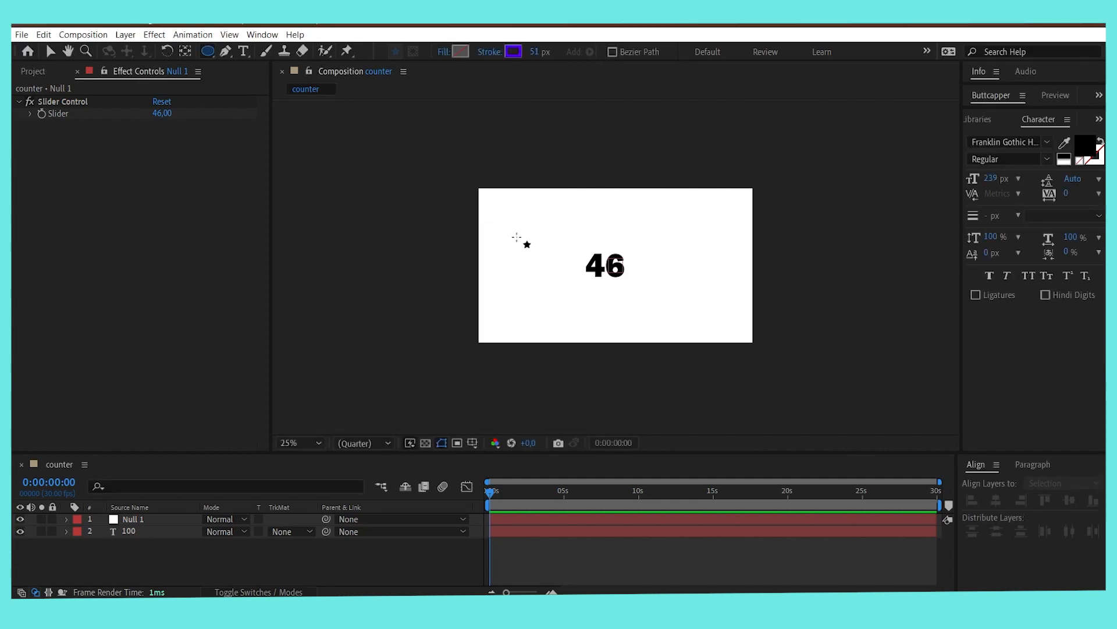
pyautogui.click(537, 51)
pyautogui.write('50')
pyautogui.press('Return')
# Step: Draw a circular ring around the number and center it horizontally and vertically in the composition
pyautogui.moveTo(640, 291)
pyautogui.mouseDown()
pyautogui.moveTo(572, 239)
pyautogui.moveTo(554, 239)
pyautogui.mouseUp()
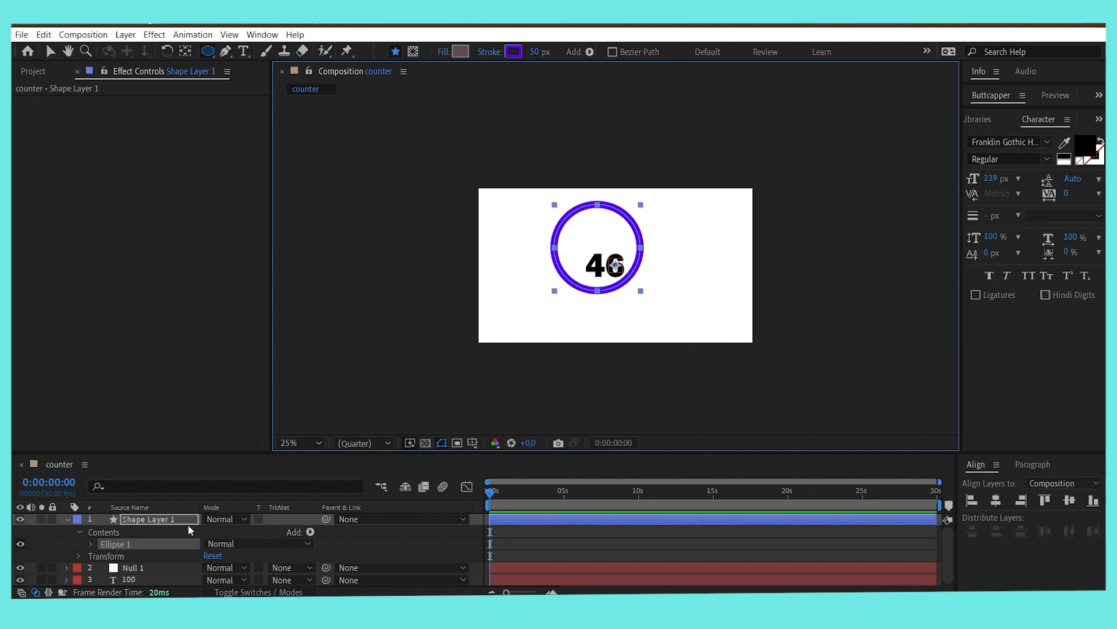
pyautogui.click(995, 500)
pyautogui.click(1069, 501)
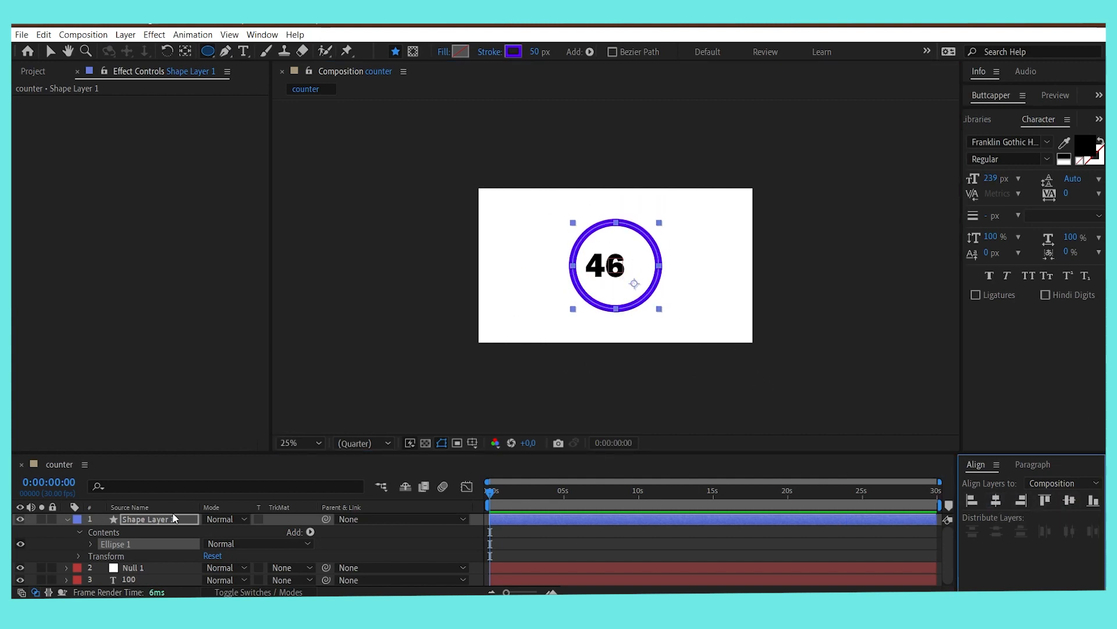
# Step: Add Trim Paths to the ring's Ellipse 1 group and expand its properties
pyautogui.click(310, 532)
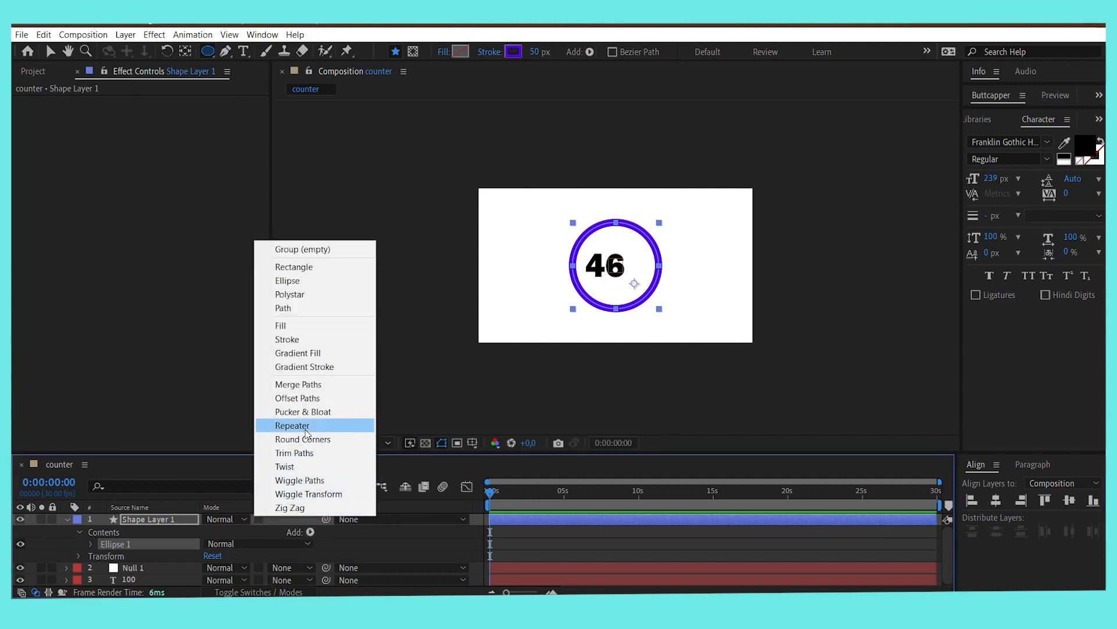
pyautogui.click(294, 453)
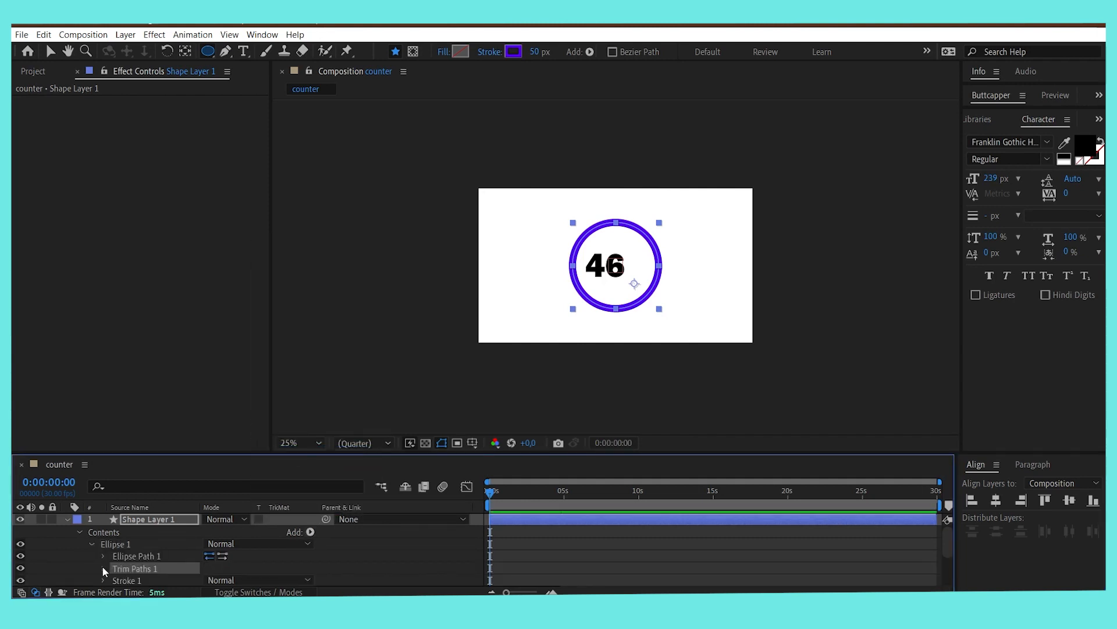
pyautogui.click(103, 568)
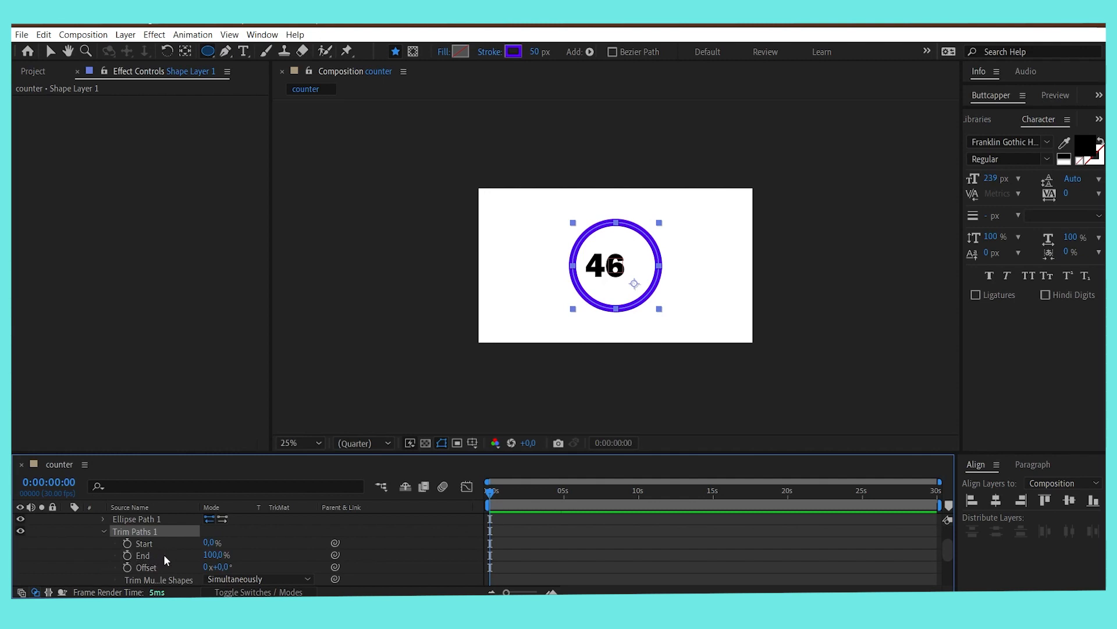
# Step: Link the Trim Paths End property of the ring to the Slider property on the null
pyautogui.scroll(3, 166, 554)
pyautogui.scroll(-5, 165, 554)
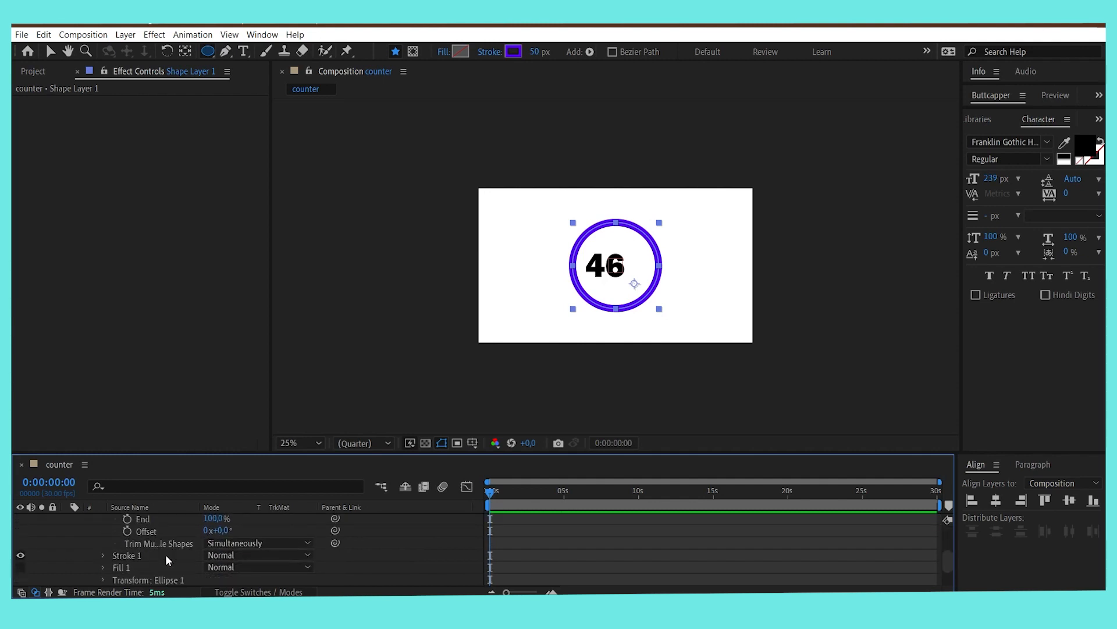
pyautogui.scroll(-3, 166, 554)
pyautogui.click(154, 566)
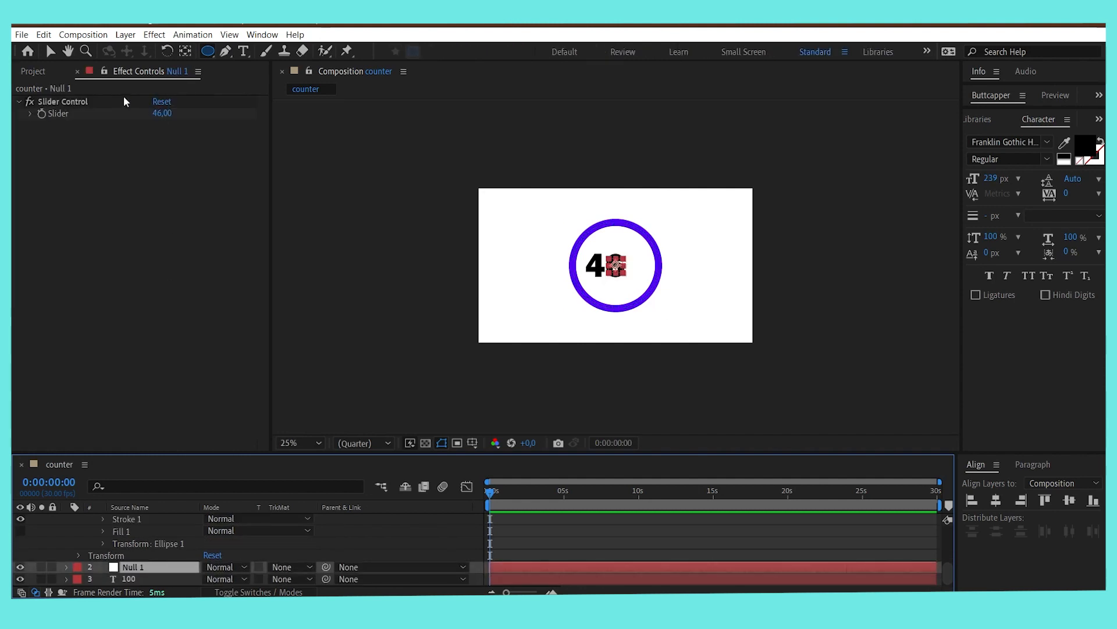
pyautogui.scroll(6, 180, 530)
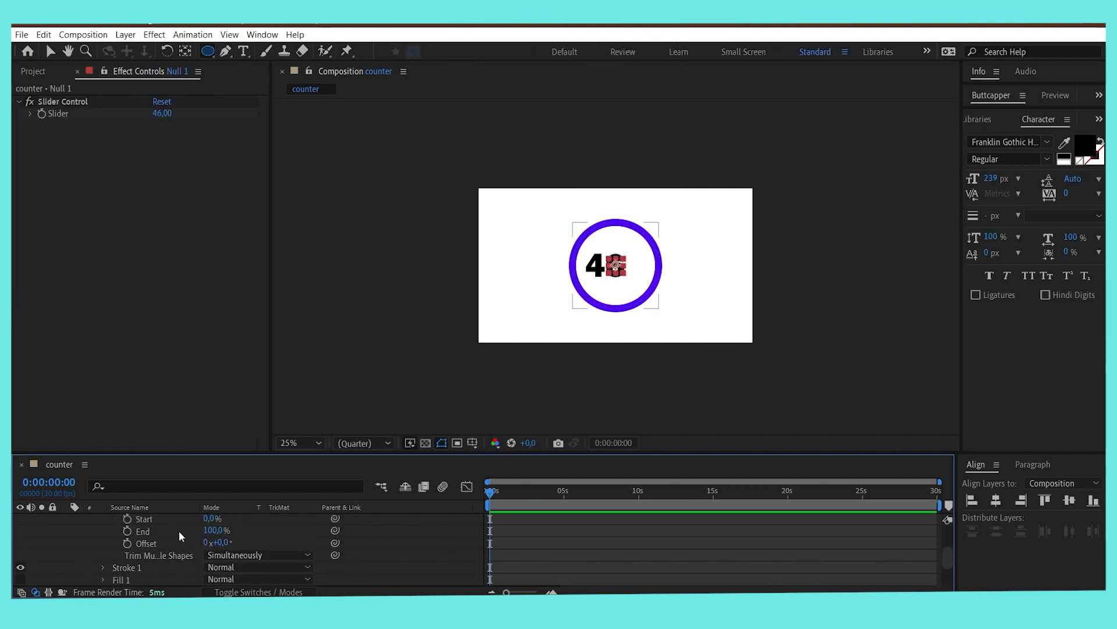
pyautogui.scroll(-3, 179, 529)
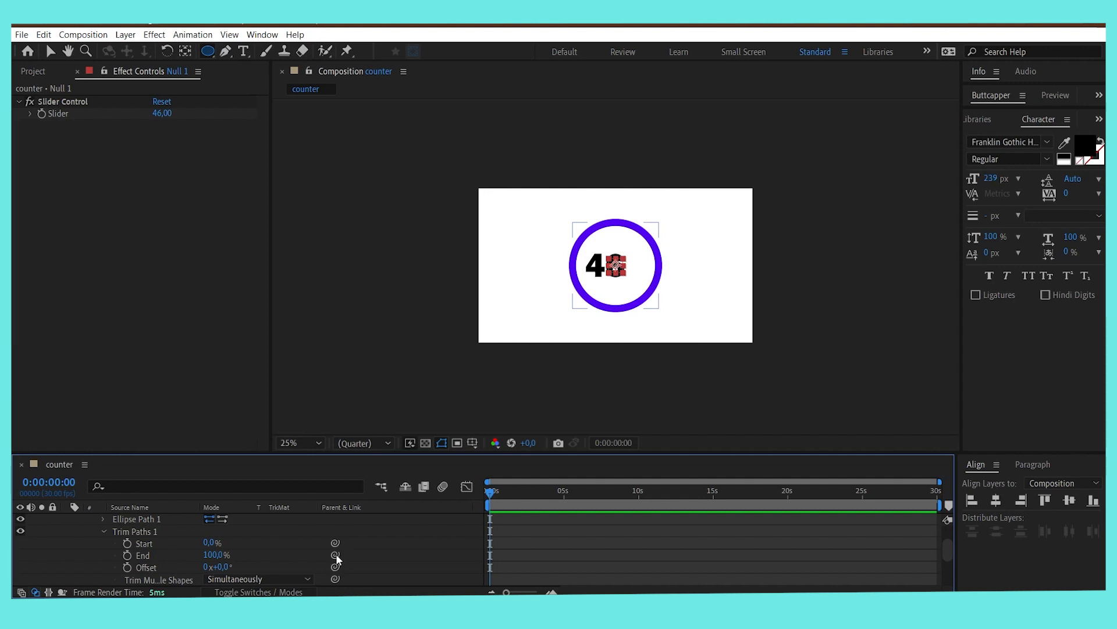
pyautogui.moveTo(336, 554); pyautogui.dragTo(102, 112)
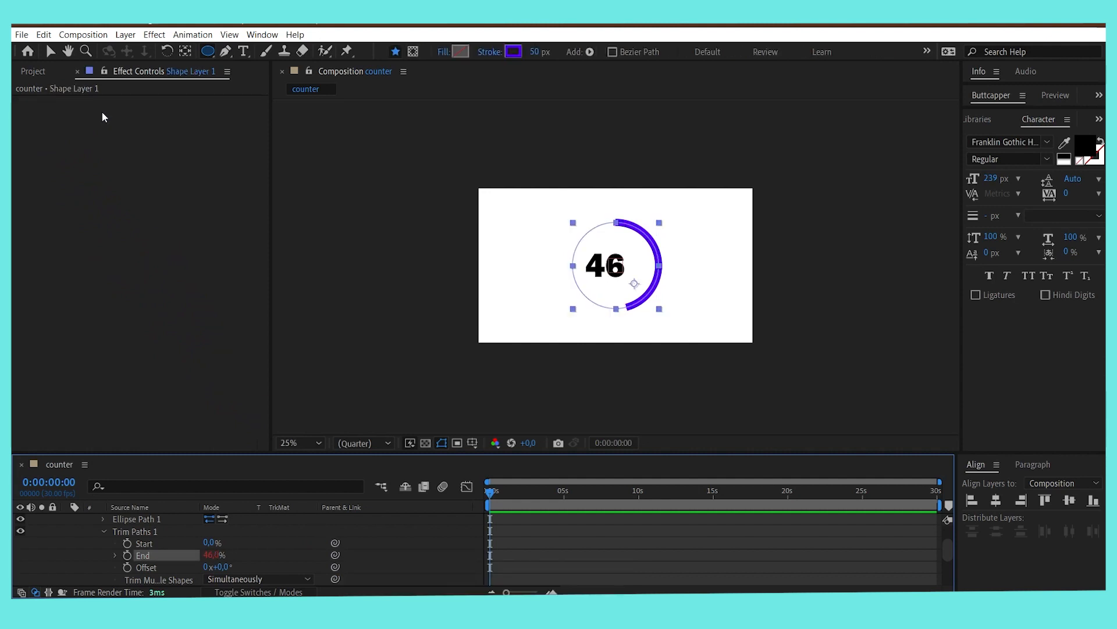
# Step: Set the null's slider to 37 to test the number and ring together
pyautogui.scroll(-3, 126, 540)
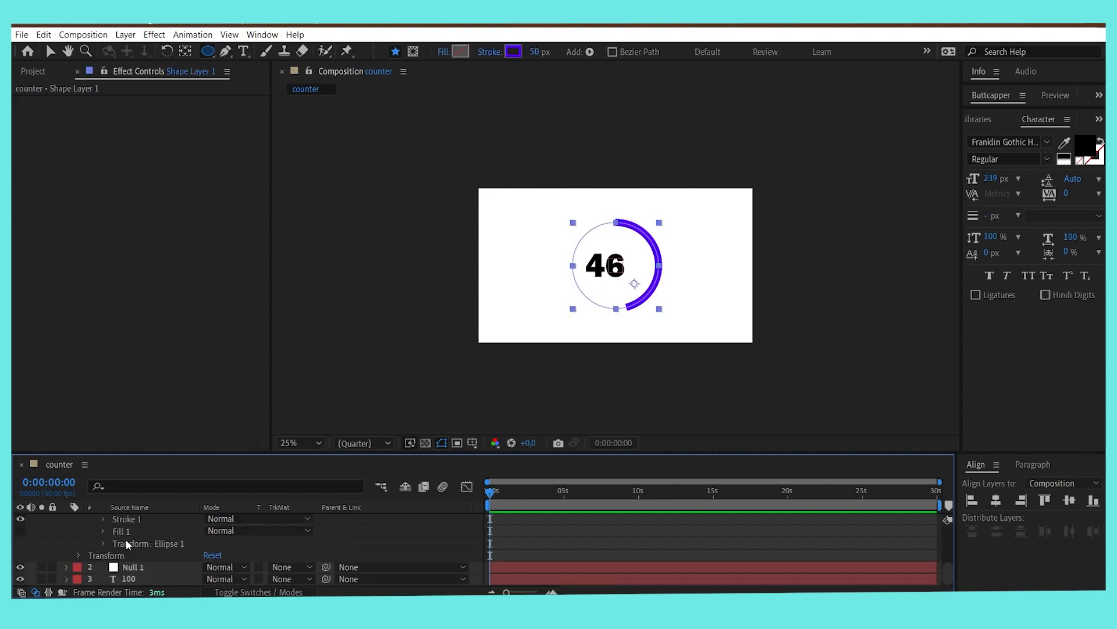
pyautogui.click(130, 562)
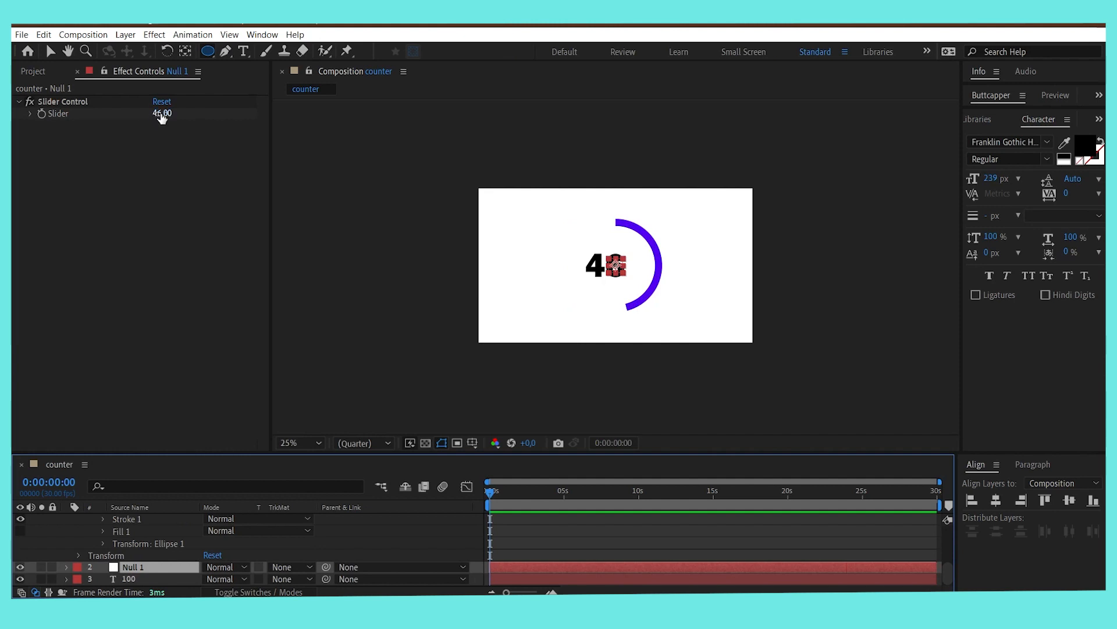
pyautogui.moveTo(162, 115)
pyautogui.mouseDown()
pyautogui.moveTo(145, 113)
pyautogui.moveTo(184, 105)
pyautogui.moveTo(142, 110)
pyautogui.moveTo(177, 105)
pyautogui.moveTo(155, 112)
pyautogui.mouseUp()
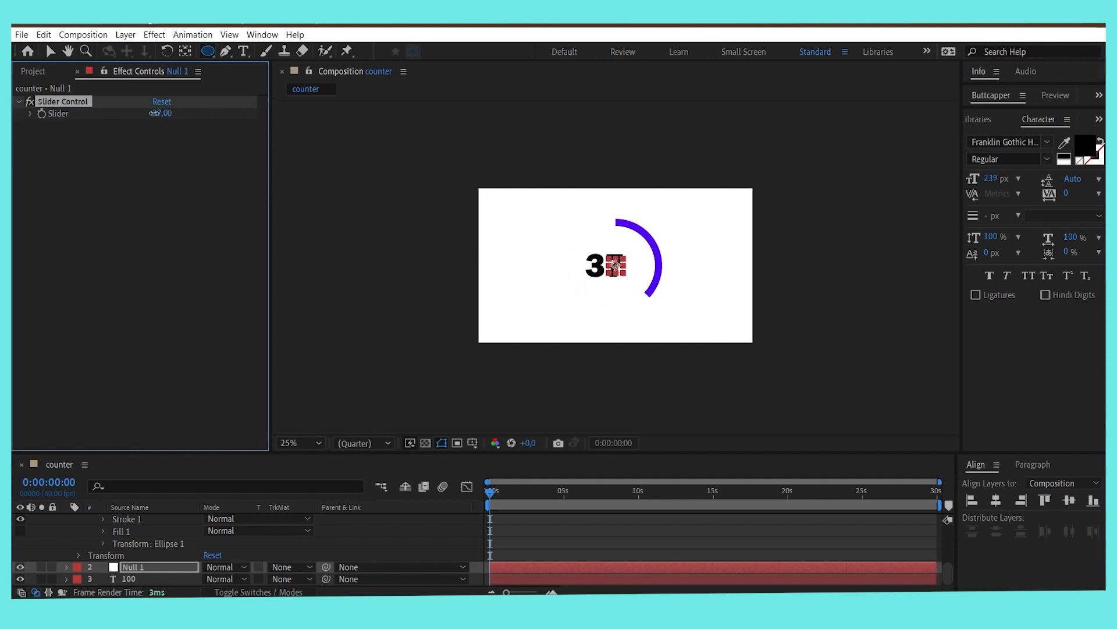
# Step: Change the line cap of the ring's Stroke 1 to Round Cap and collapse the shape layer's properties
pyautogui.click(151, 533)
pyautogui.scroll(5, 151, 533)
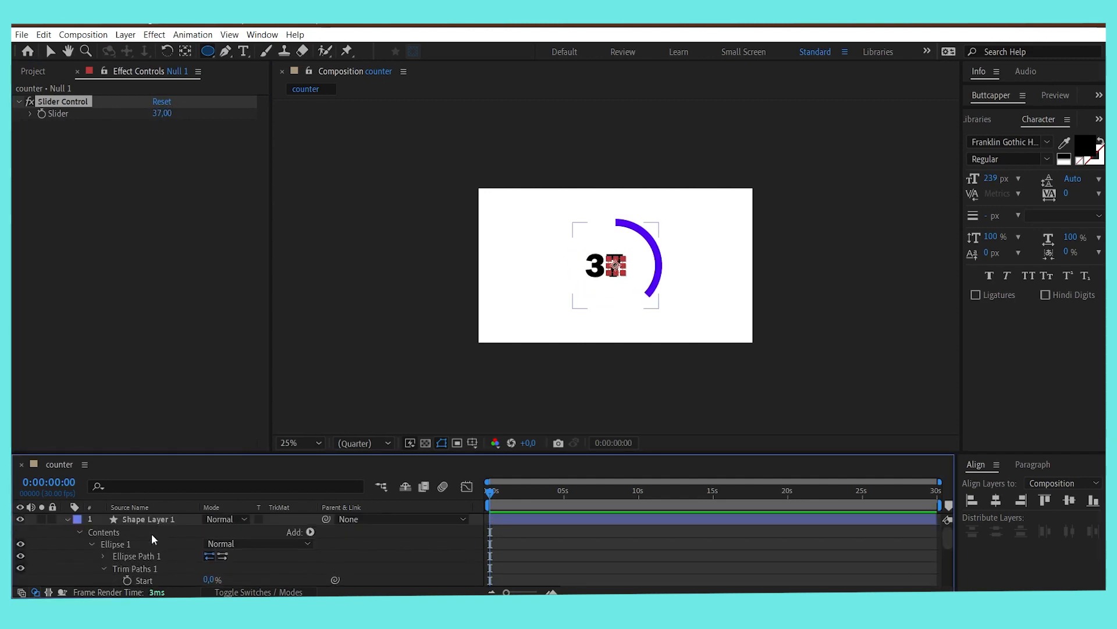
pyautogui.click(139, 519)
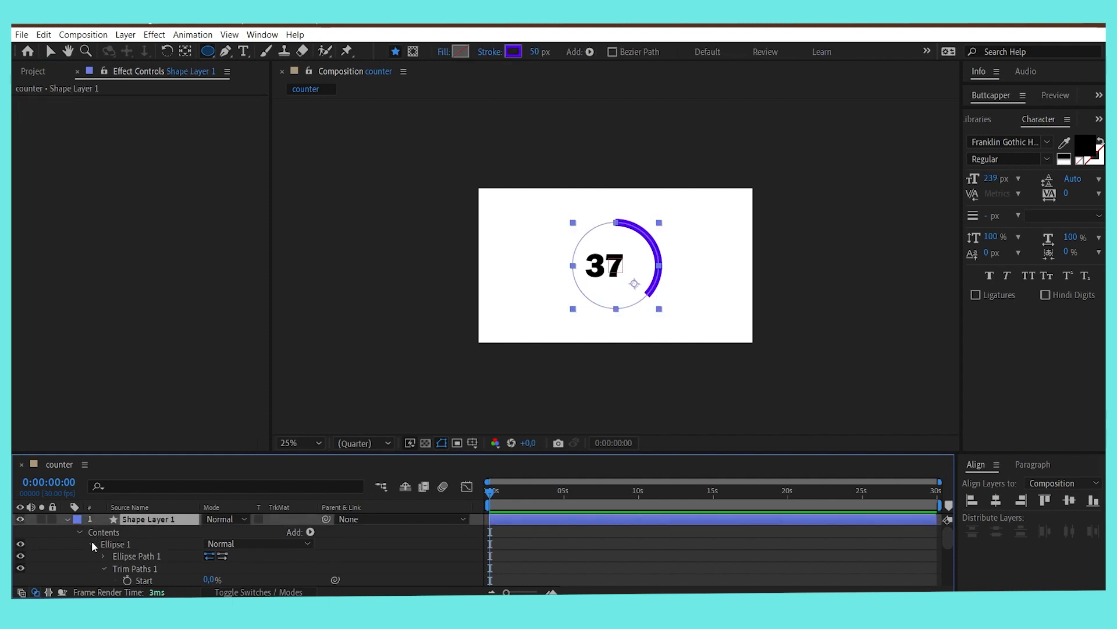
pyautogui.scroll(-6, 155, 554)
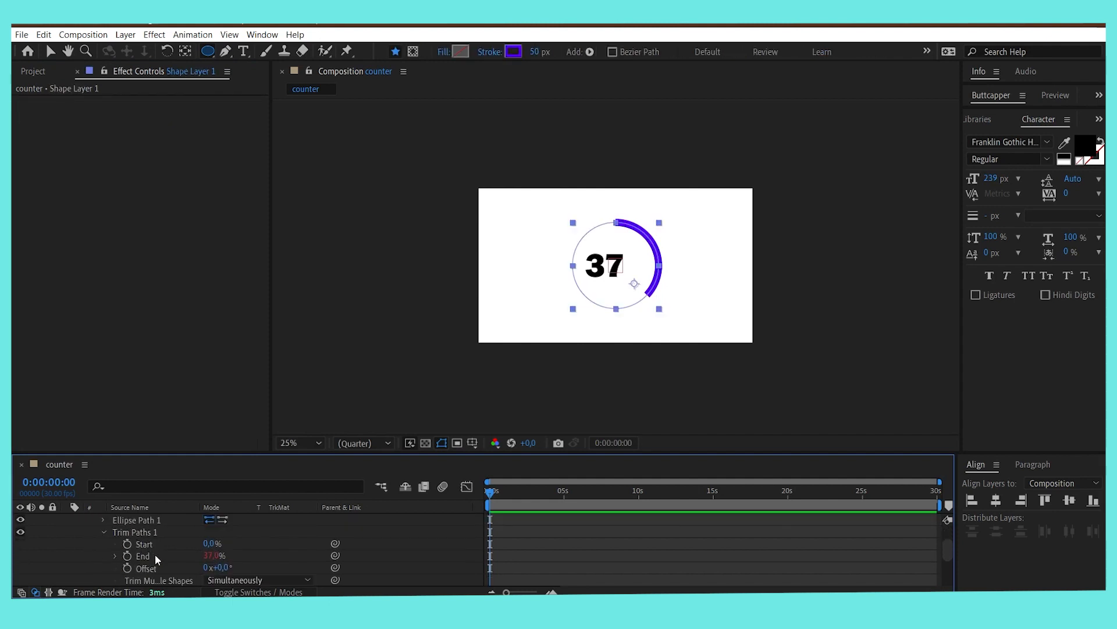
pyautogui.scroll(-2, 155, 554)
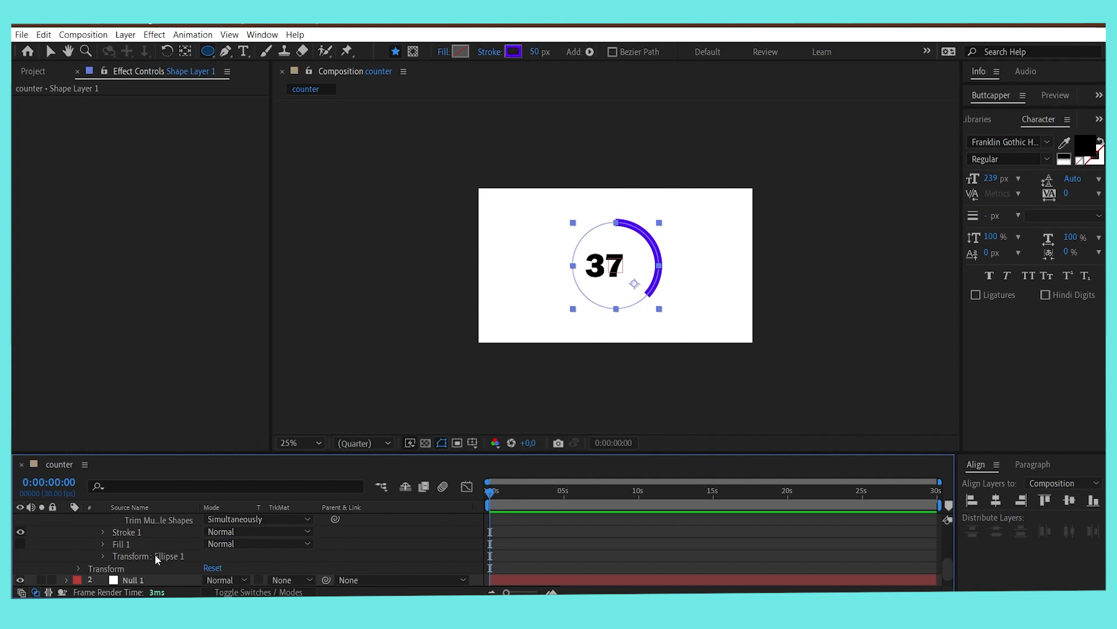
pyautogui.click(103, 532)
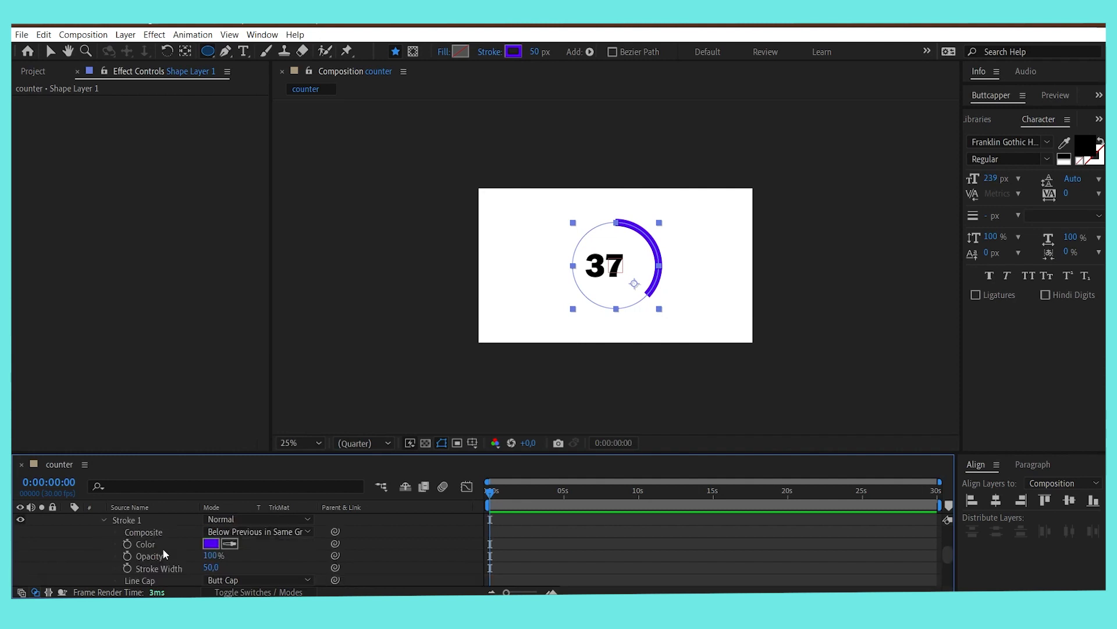
pyautogui.scroll(-2, 163, 547)
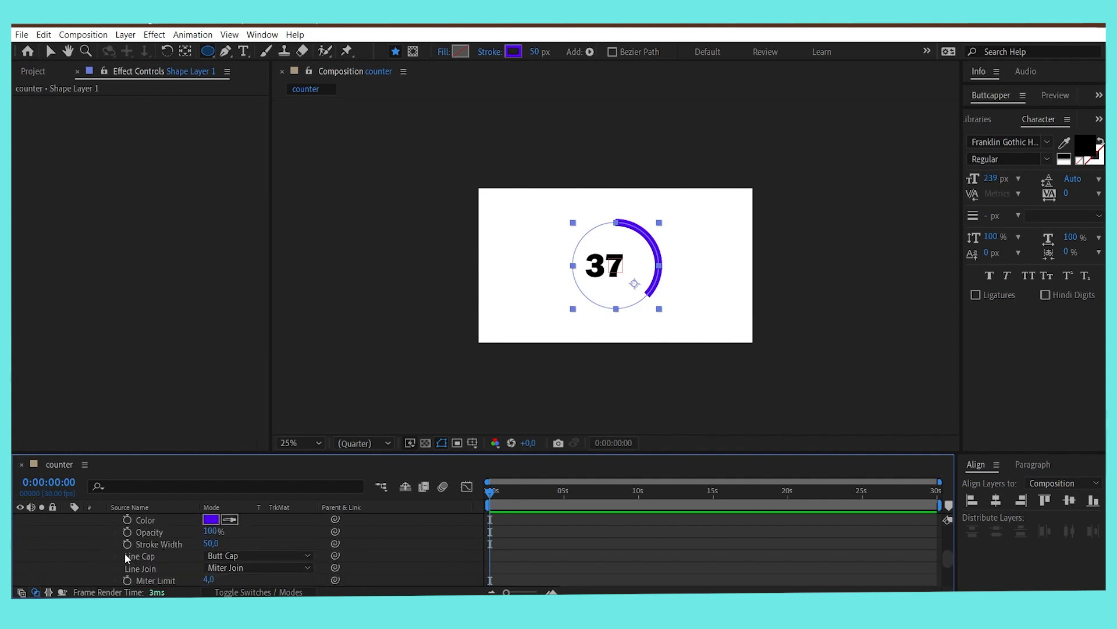
pyautogui.click(250, 555)
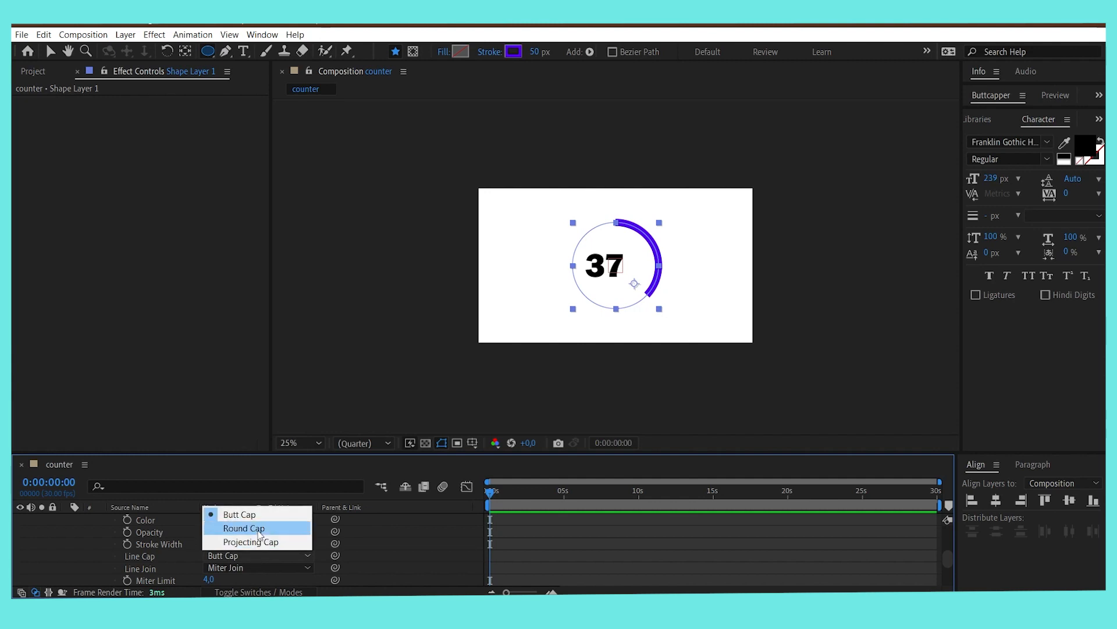
pyautogui.click(259, 529)
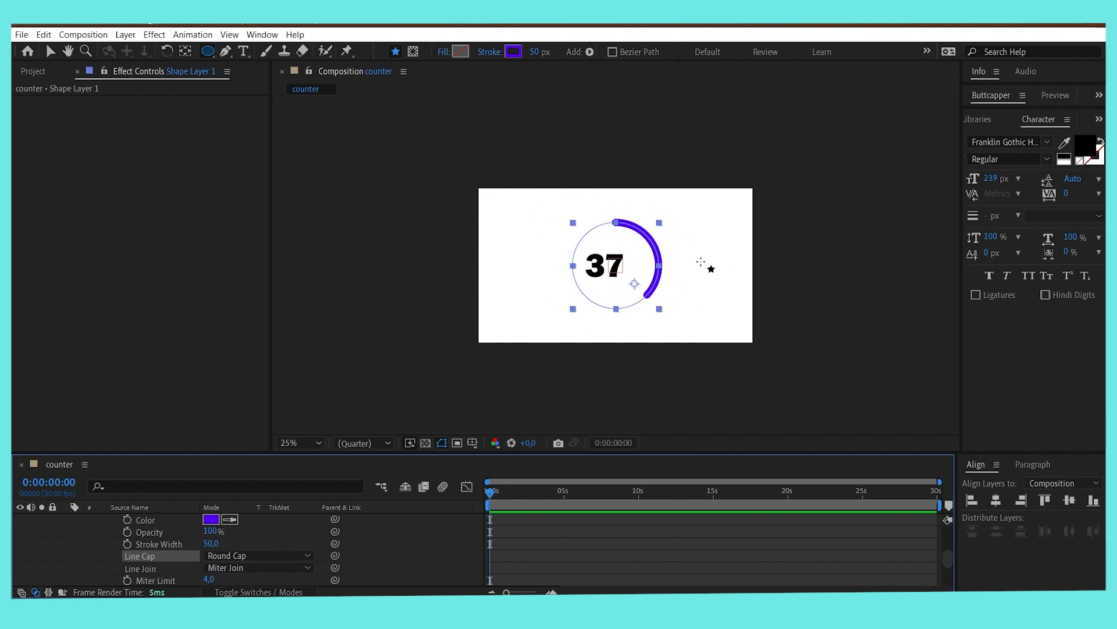
pyautogui.scroll(2, 701, 262)
pyautogui.scroll(4, 68, 520)
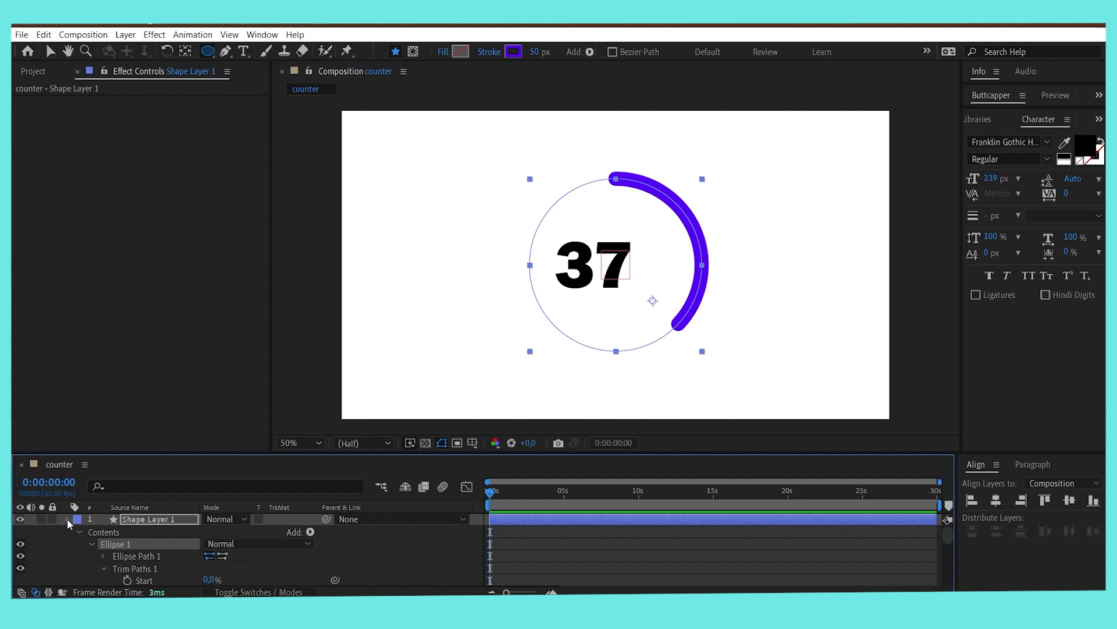
pyautogui.click(68, 518)
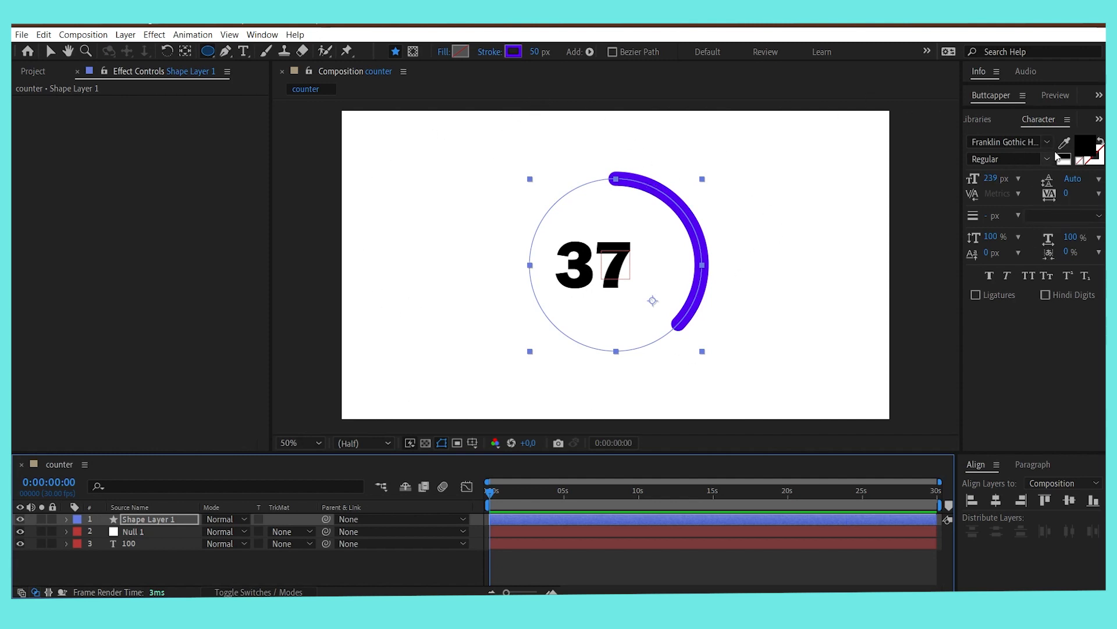
# Step: Apply the 4-Color Gradient effect to Shape Layer 1 and set the null's slider to 100 to show the full ring
pyautogui.click(1097, 121)
pyautogui.click(1002, 135)
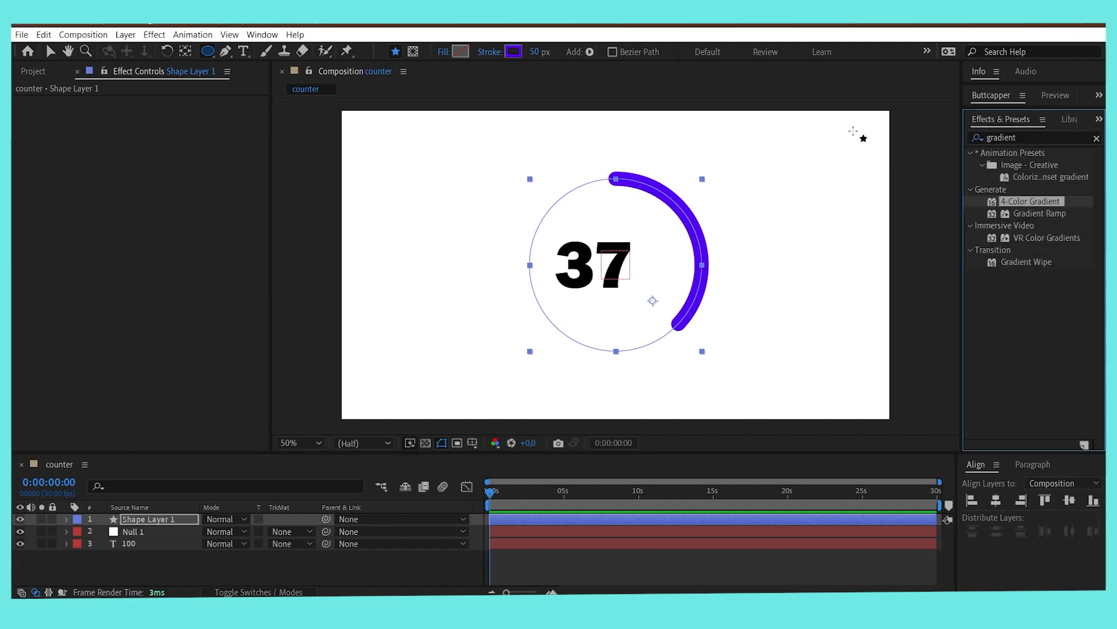
pyautogui.click(262, 37)
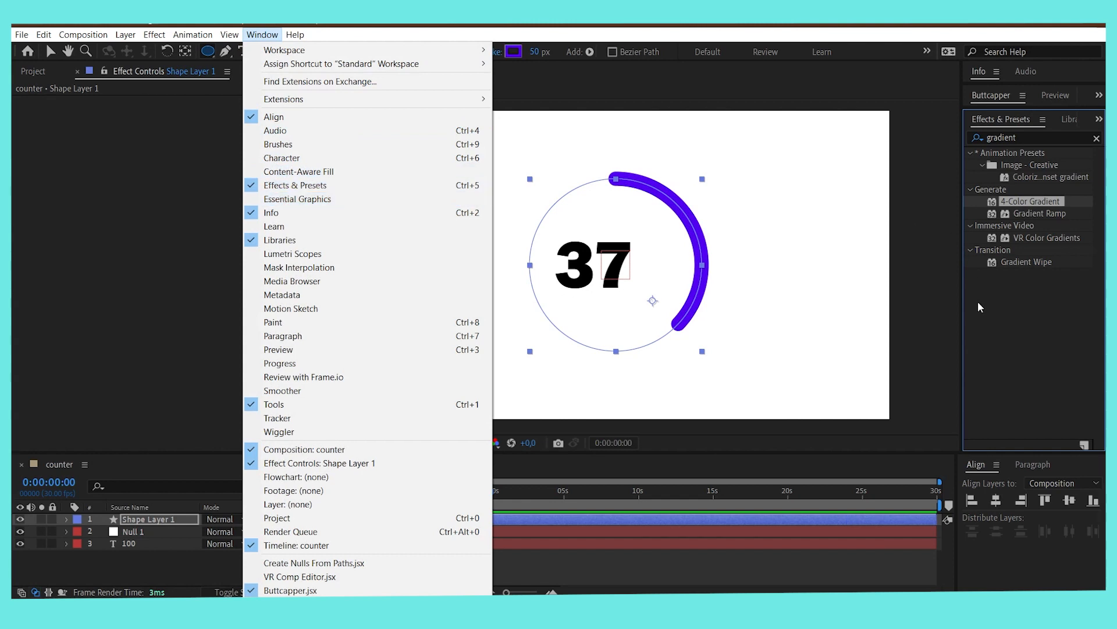
pyautogui.click(1024, 325)
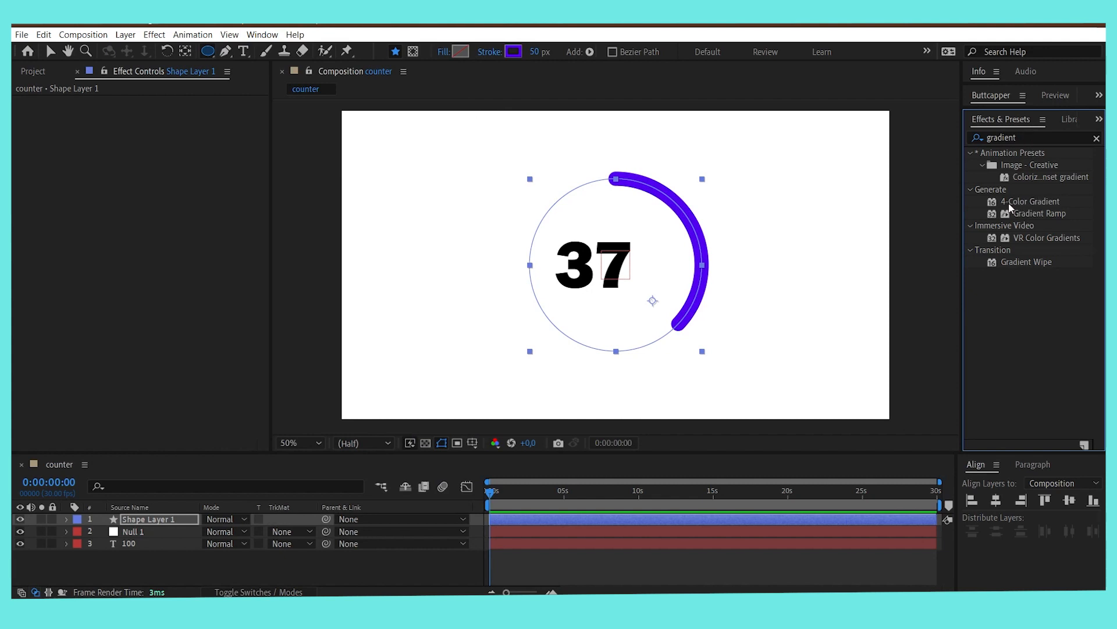
pyautogui.moveTo(1026, 200); pyautogui.dragTo(170, 523)
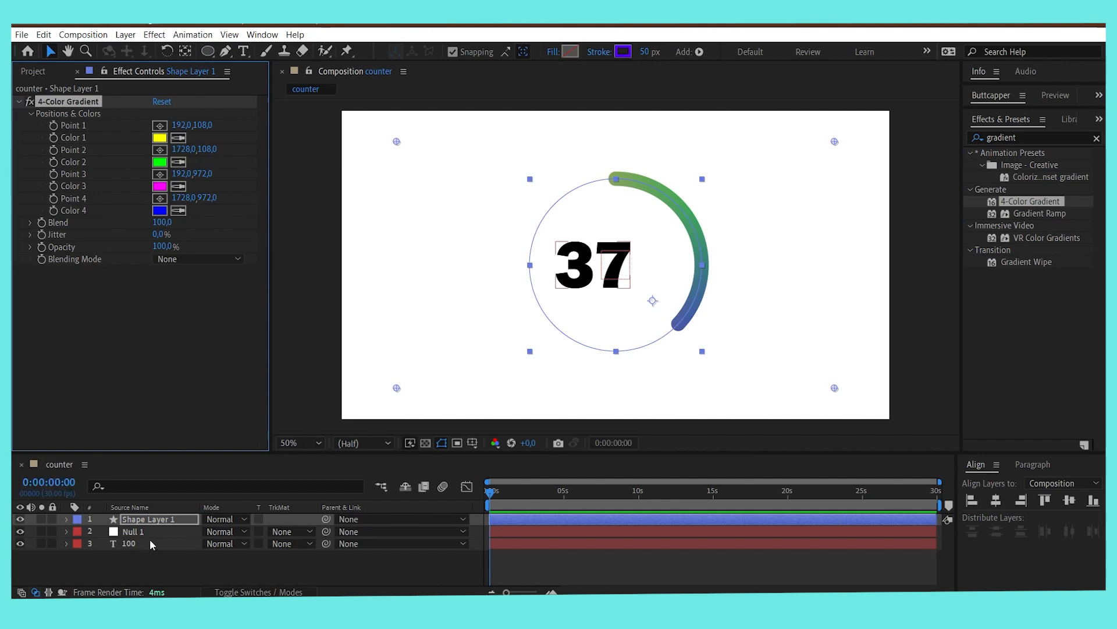
pyautogui.click(127, 533)
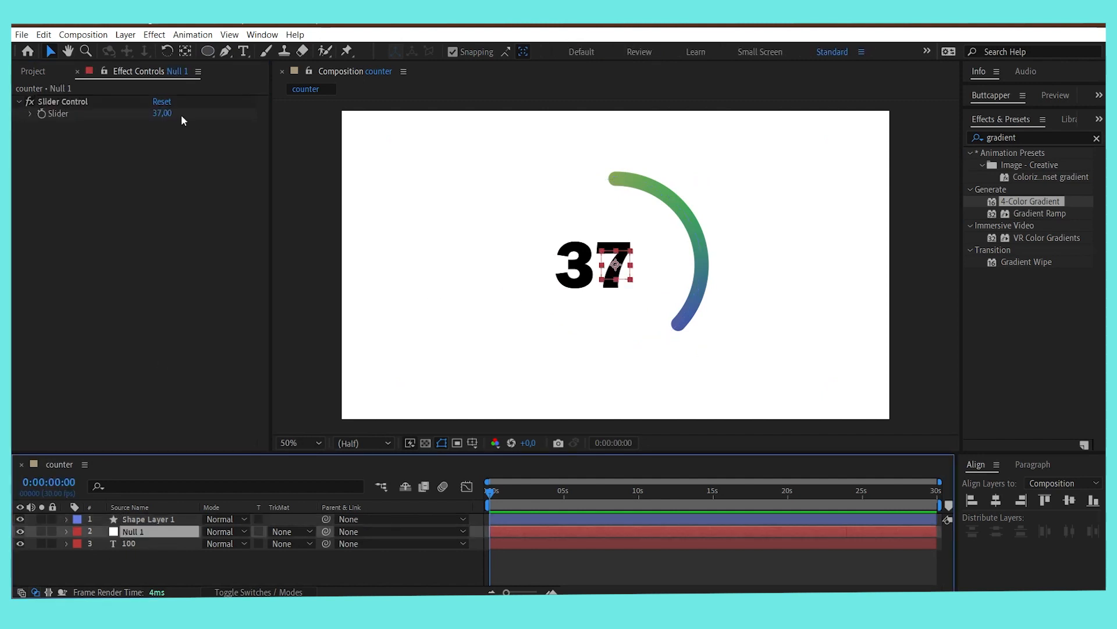
pyautogui.moveTo(160, 113); pyautogui.dragTo(197, 106)
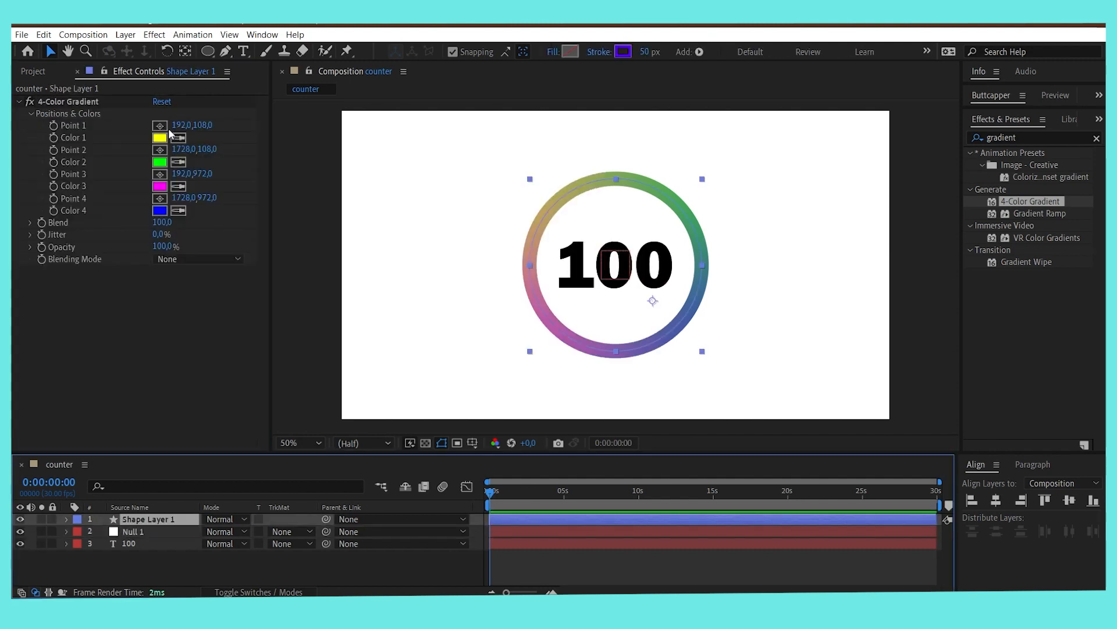
# Step: Set the 4-Color Gradient's Color 1 to pale blue and Color 2 to white, and collapse the effect
pyautogui.click(160, 137)
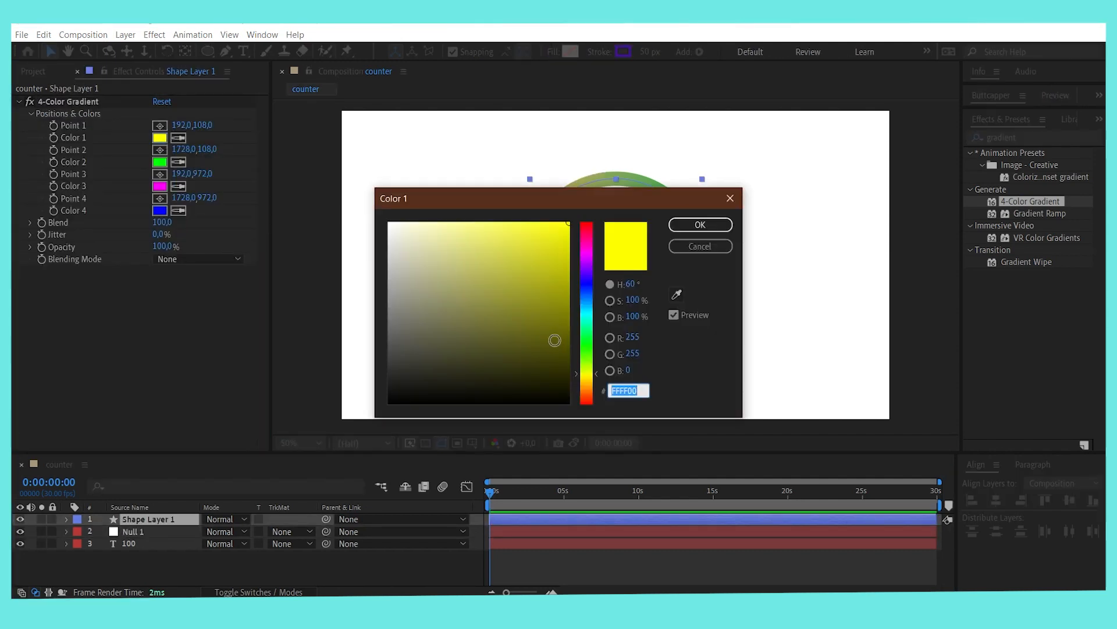
pyautogui.moveTo(591, 325); pyautogui.dragTo(589, 301)
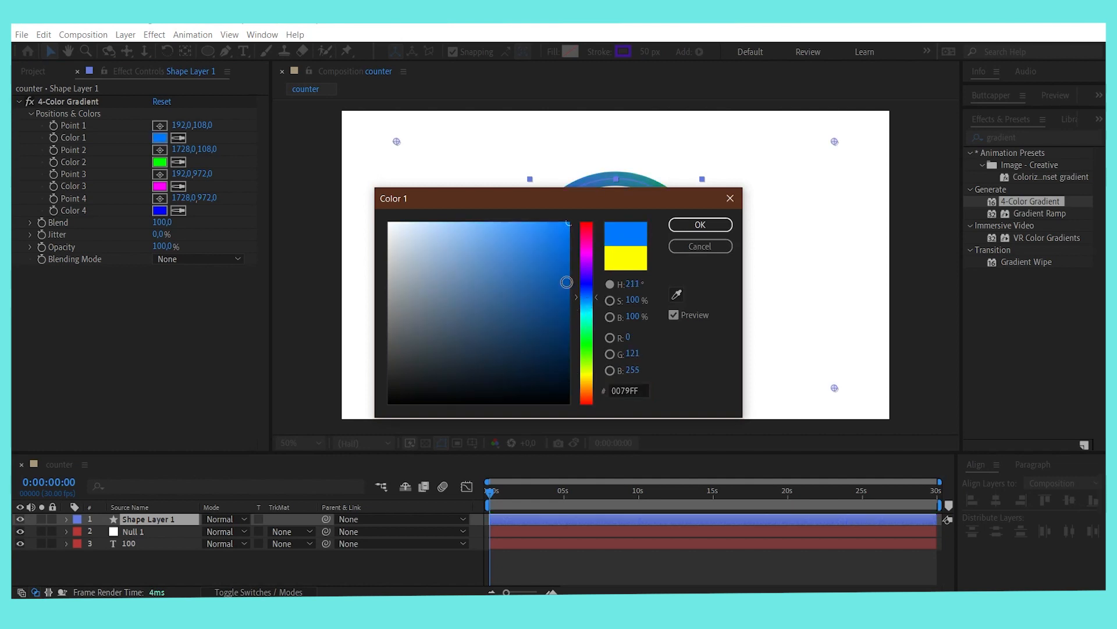
pyautogui.moveTo(488, 253); pyautogui.dragTo(429, 226)
pyautogui.click(700, 225)
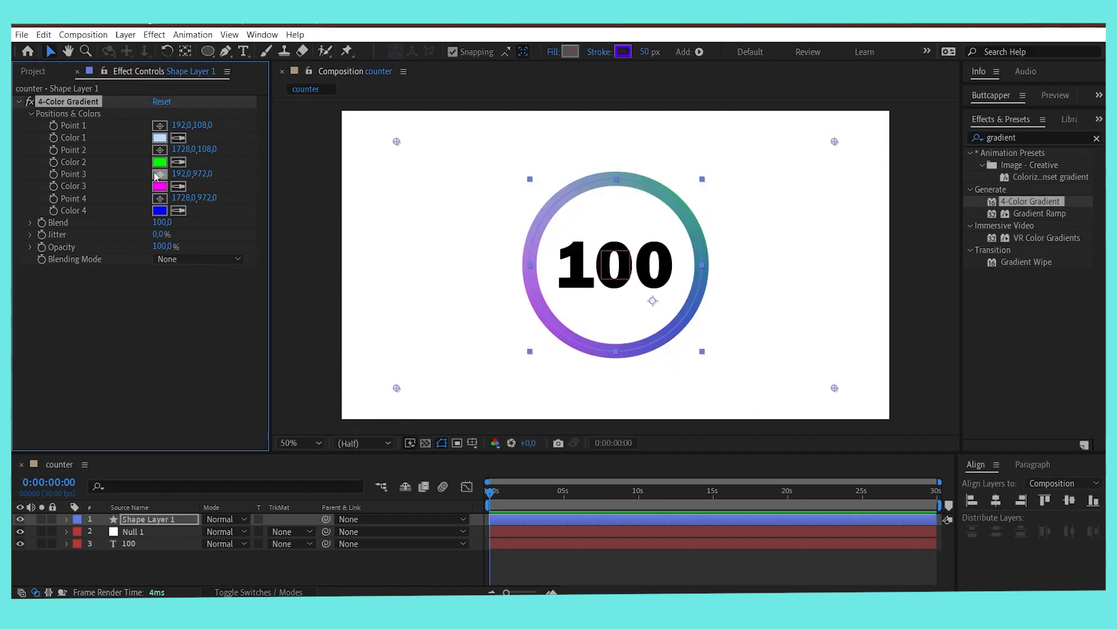
pyautogui.click(160, 162)
pyautogui.moveTo(587, 343); pyautogui.dragTo(588, 291)
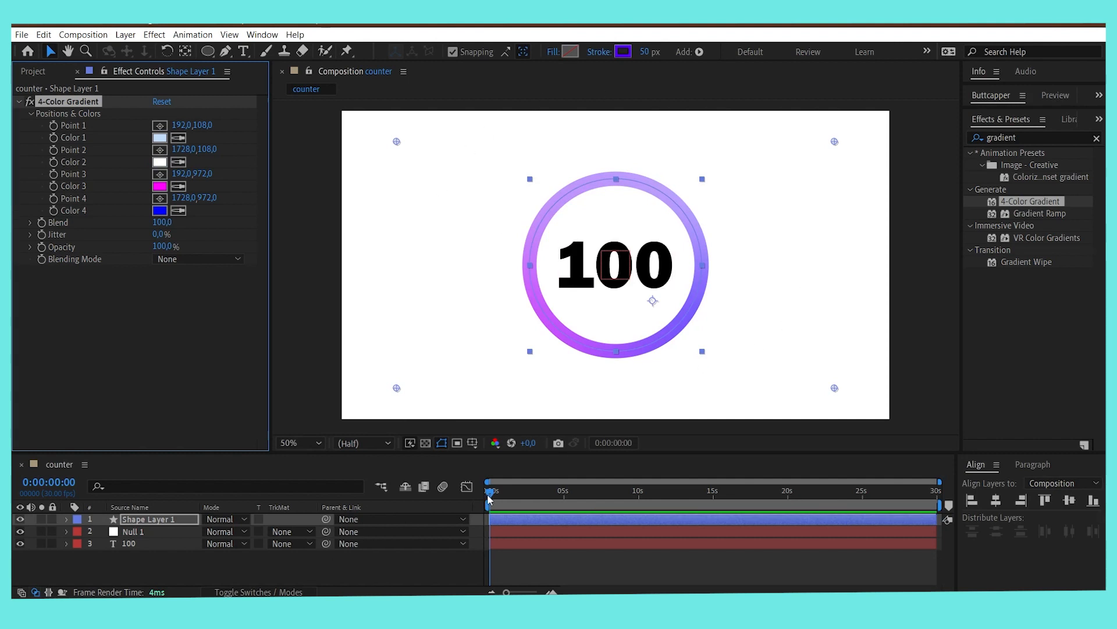
pyautogui.click(19, 101)
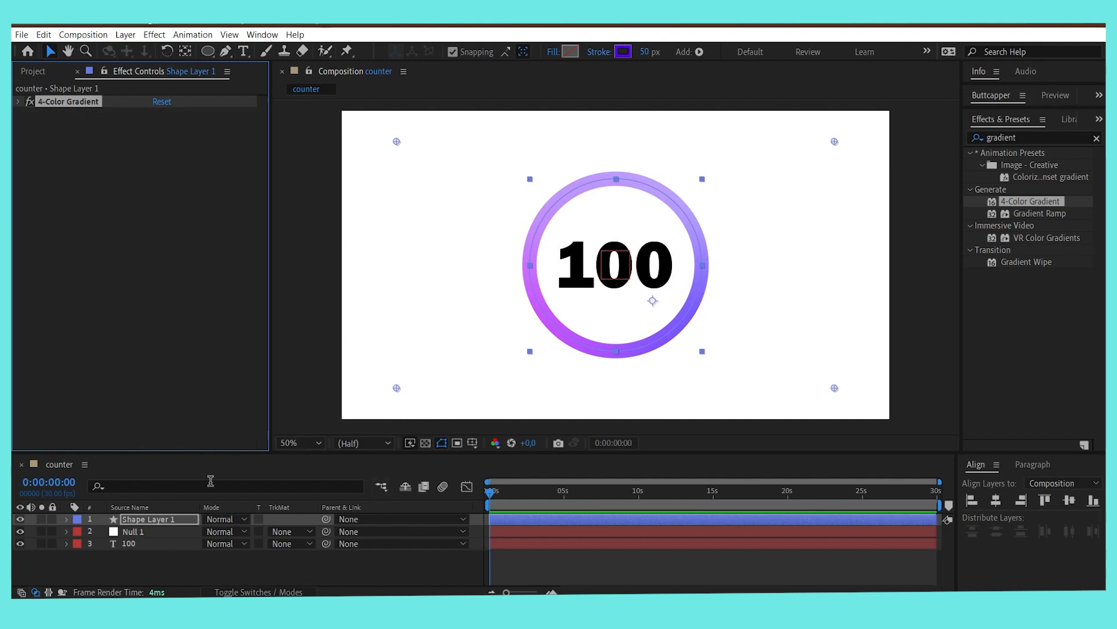
# Step: Add a keyframe for the null's Slider at 0:00:01:27 with the value 100
pyautogui.click(138, 533)
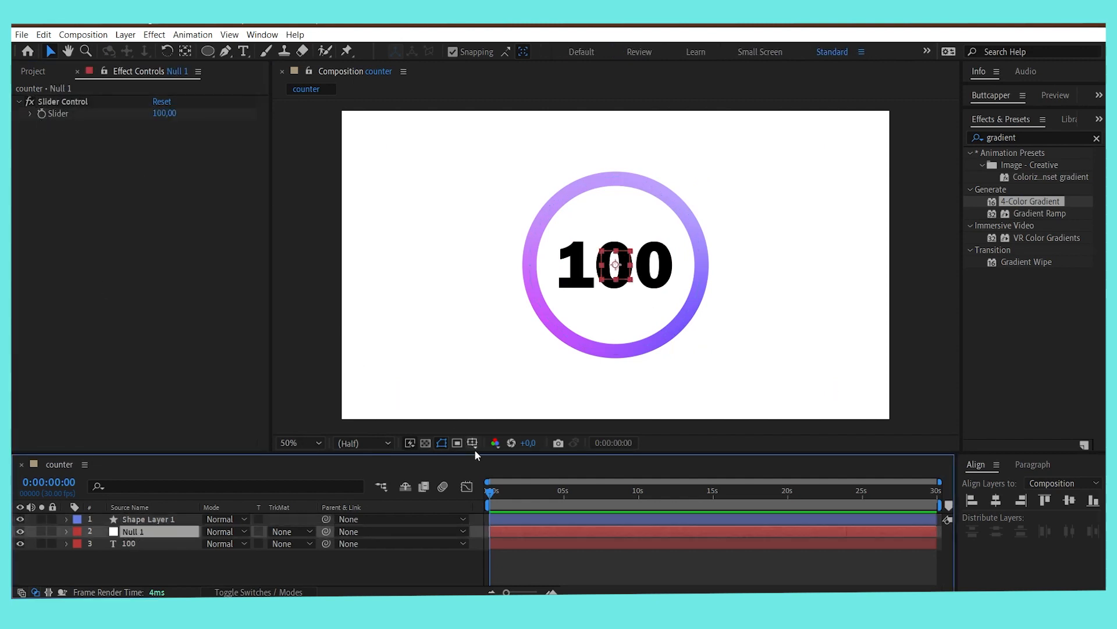
pyautogui.moveTo(495, 497); pyautogui.dragTo(519, 499)
pyautogui.click(41, 114)
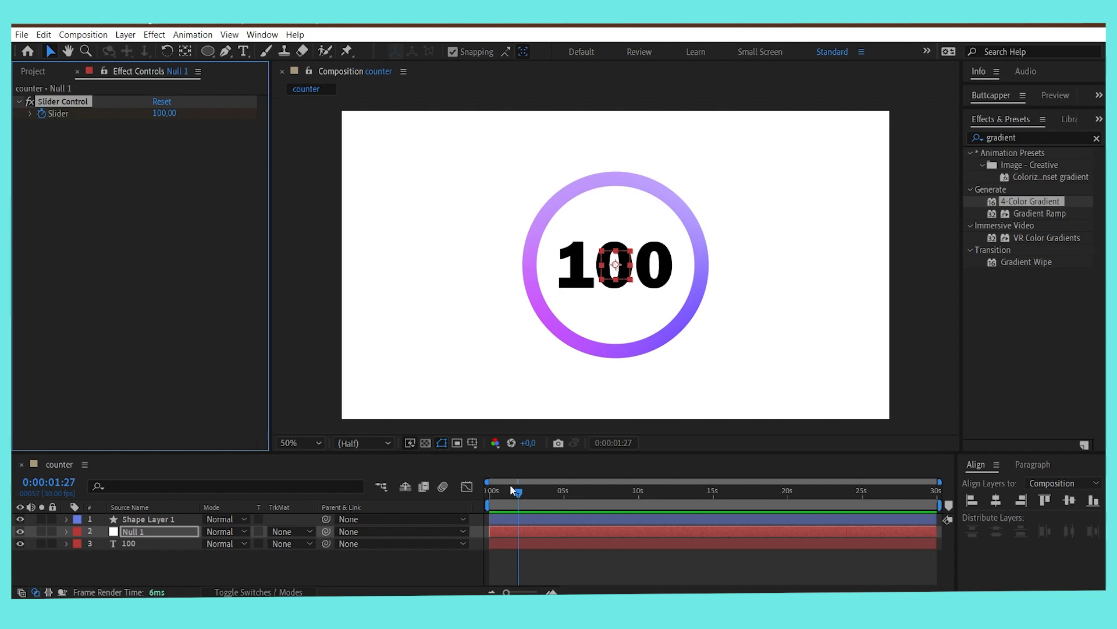
# Step: Show the null's keyframes, set its Slider to 0 at 0:00:00:00, and preview the count-up
pyautogui.moveTo(519, 490); pyautogui.dragTo(487, 492)
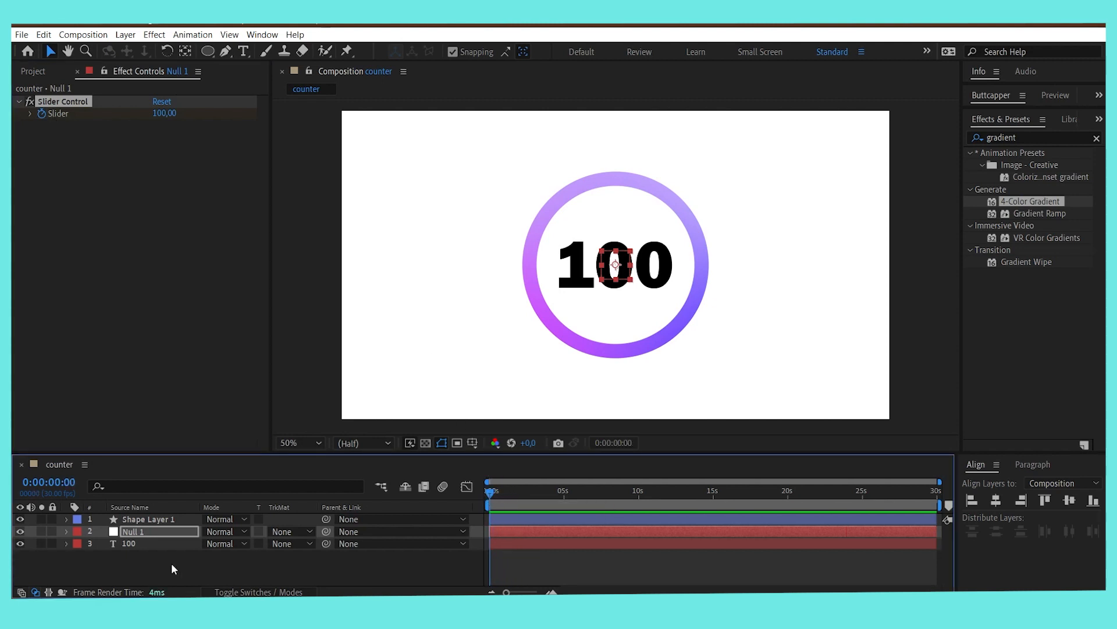
pyautogui.click(141, 529)
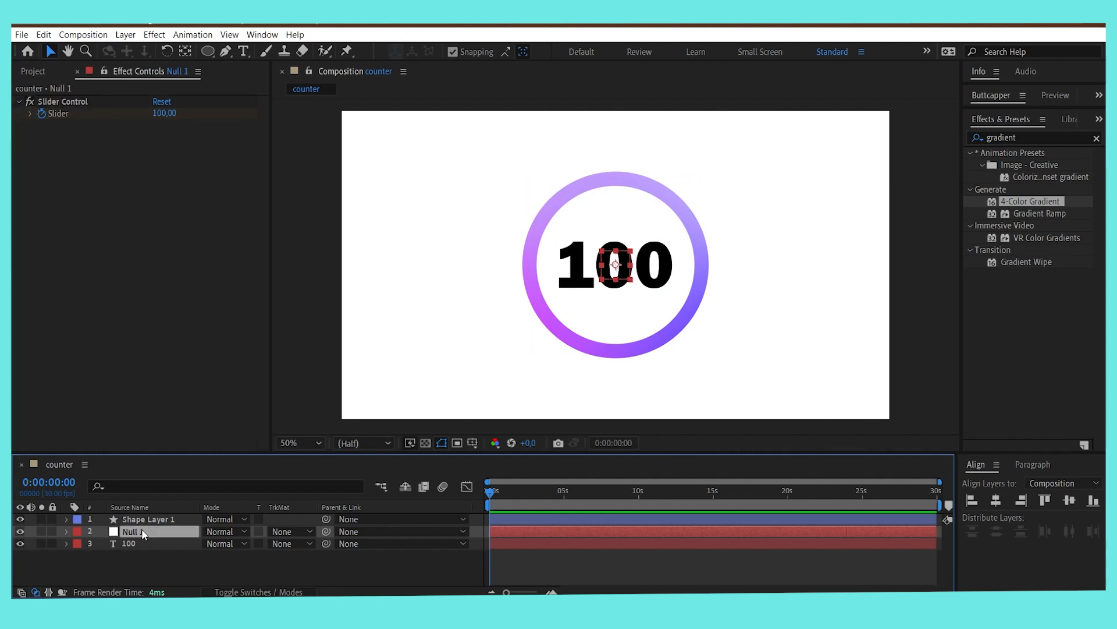
pyautogui.press('u')
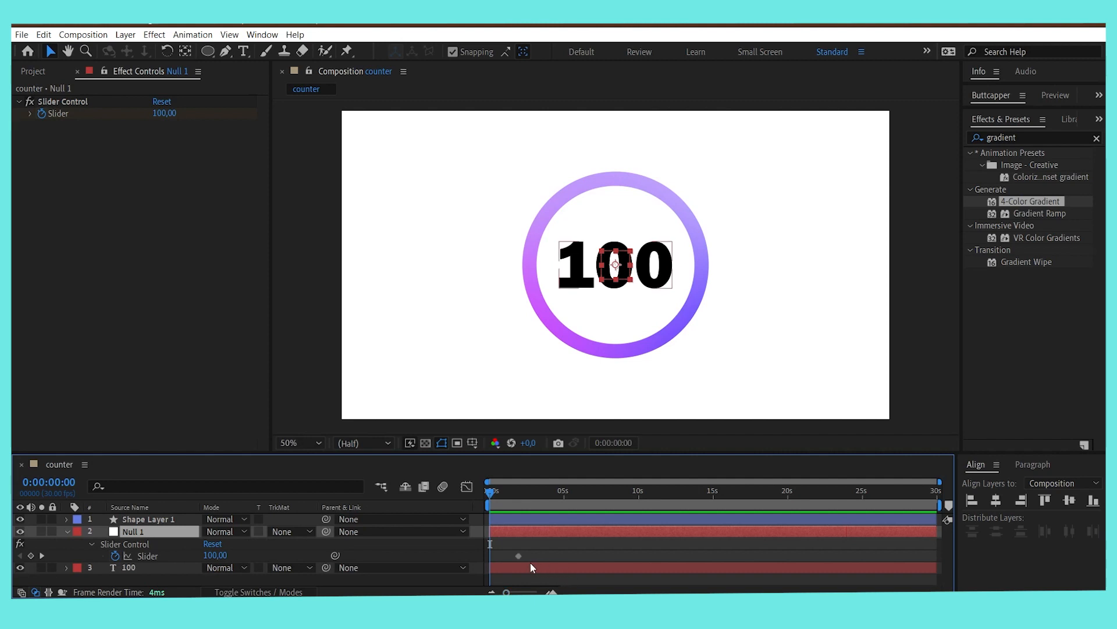
pyautogui.moveTo(517, 558)
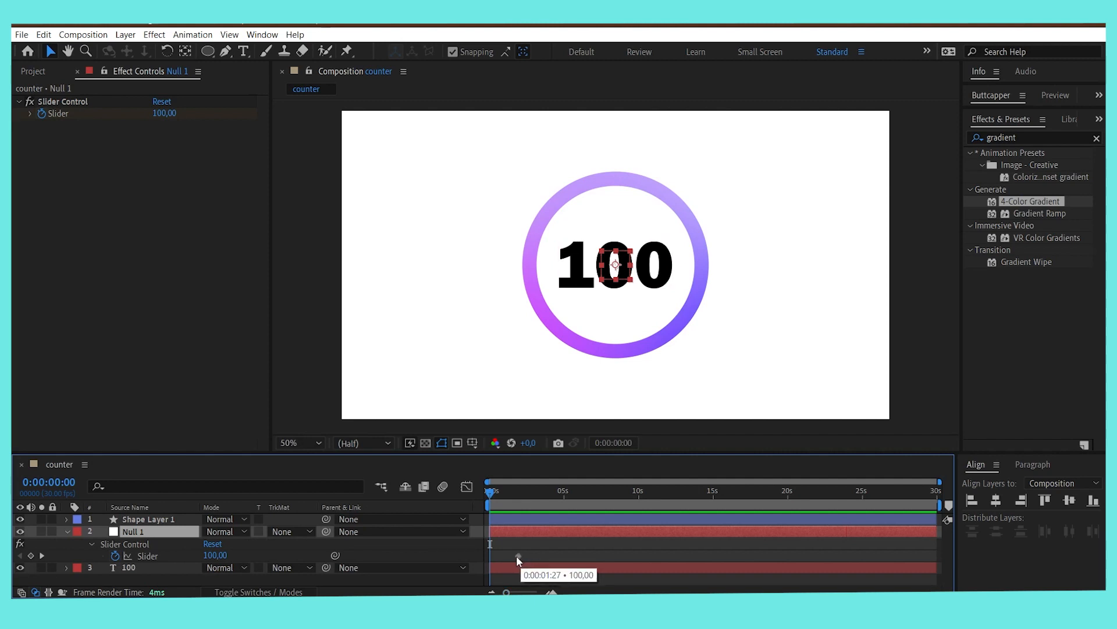
pyautogui.moveTo(164, 113); pyautogui.dragTo(103, 125)
pyautogui.click(161, 112)
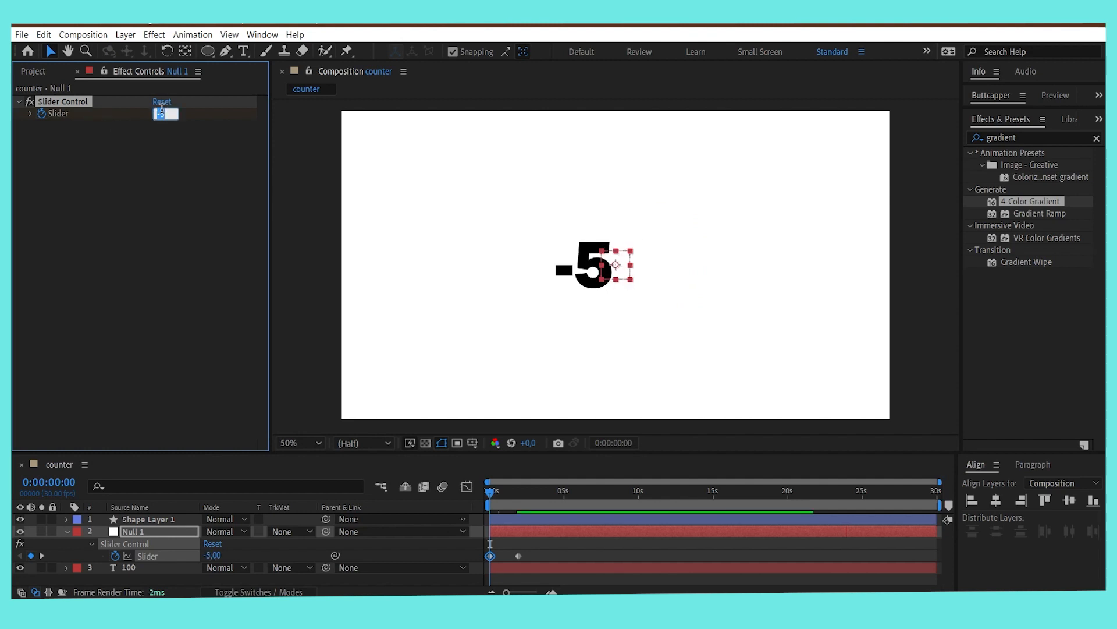
pyautogui.write('0')
pyautogui.press('Return')
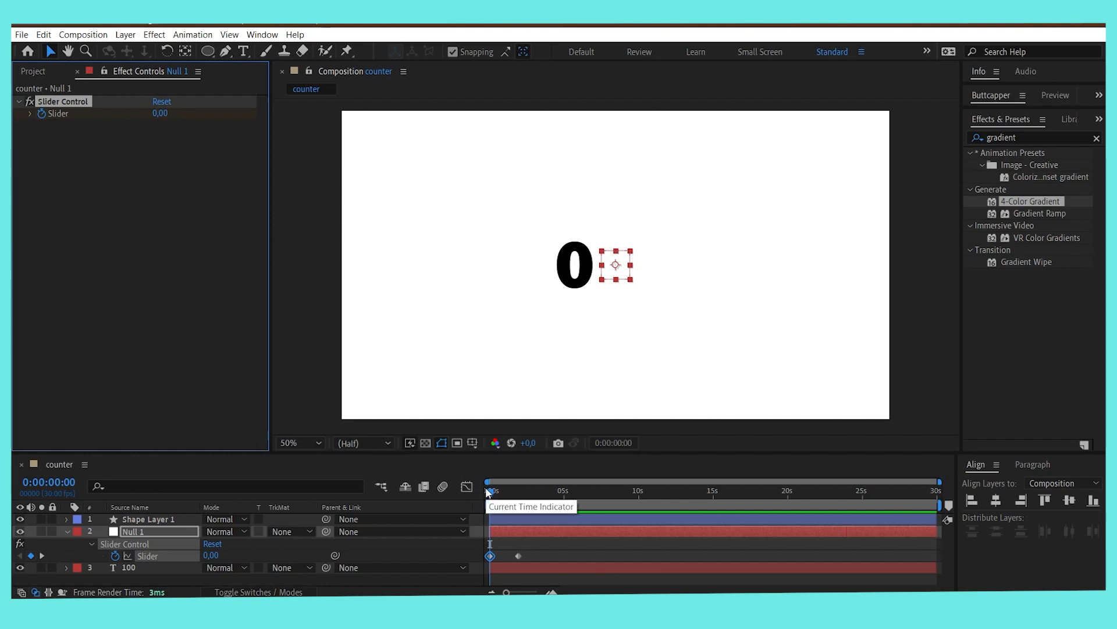
pyautogui.press('space')
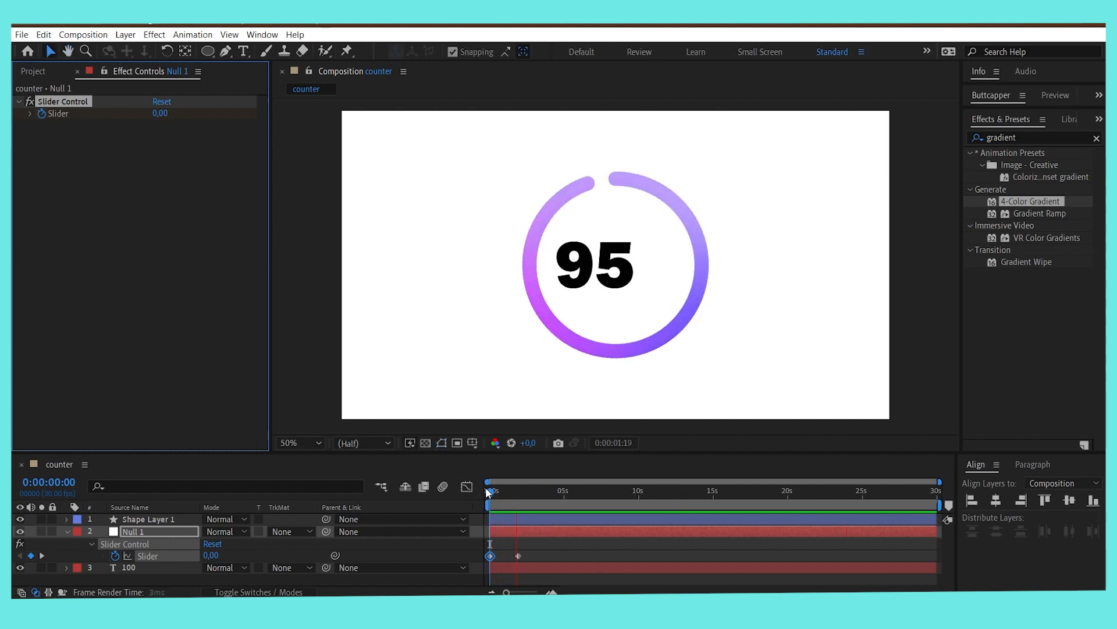
# Step: Apply Easy Ease to both Slider keyframes of the null and preview the animation from the start
pyautogui.moveTo(550, 551); pyautogui.dragTo(488, 558)
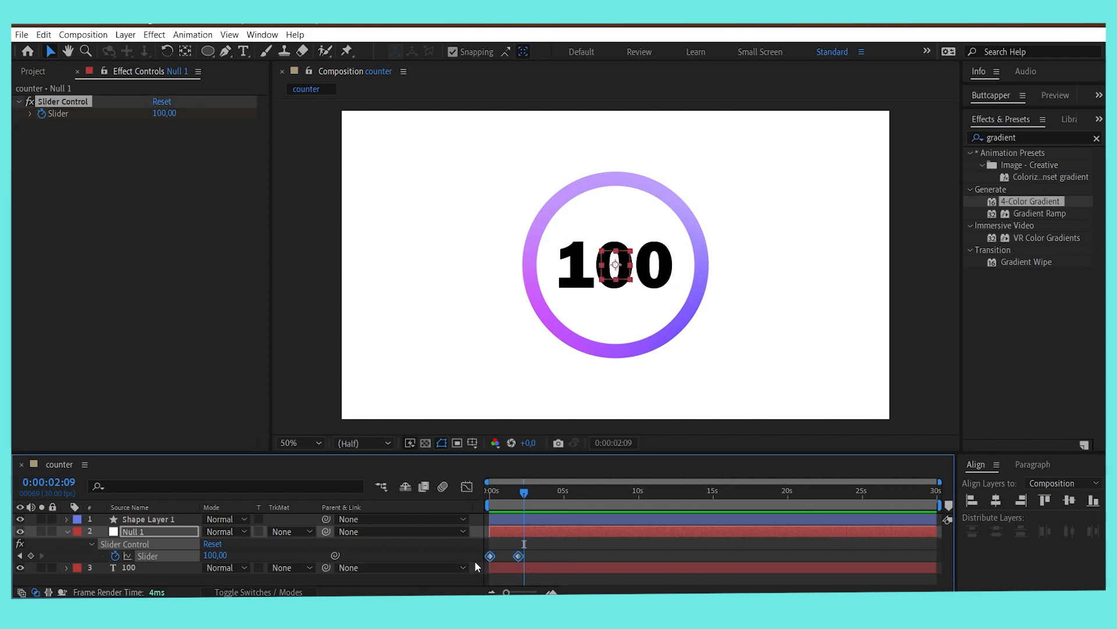
pyautogui.press('F9')
pyautogui.press('Home')
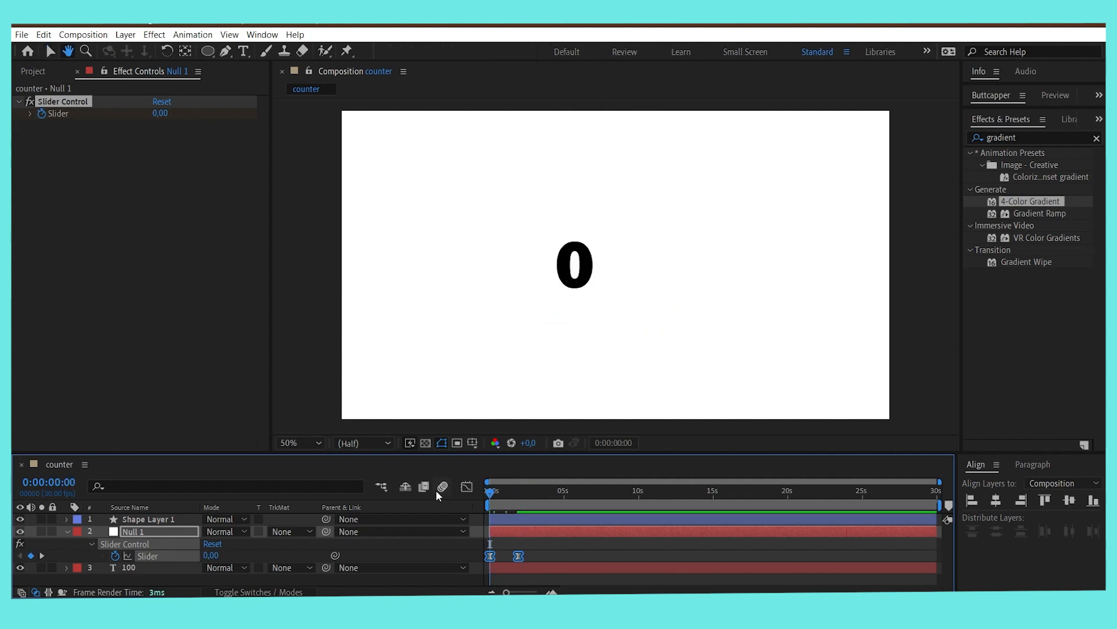
pyautogui.press('space')
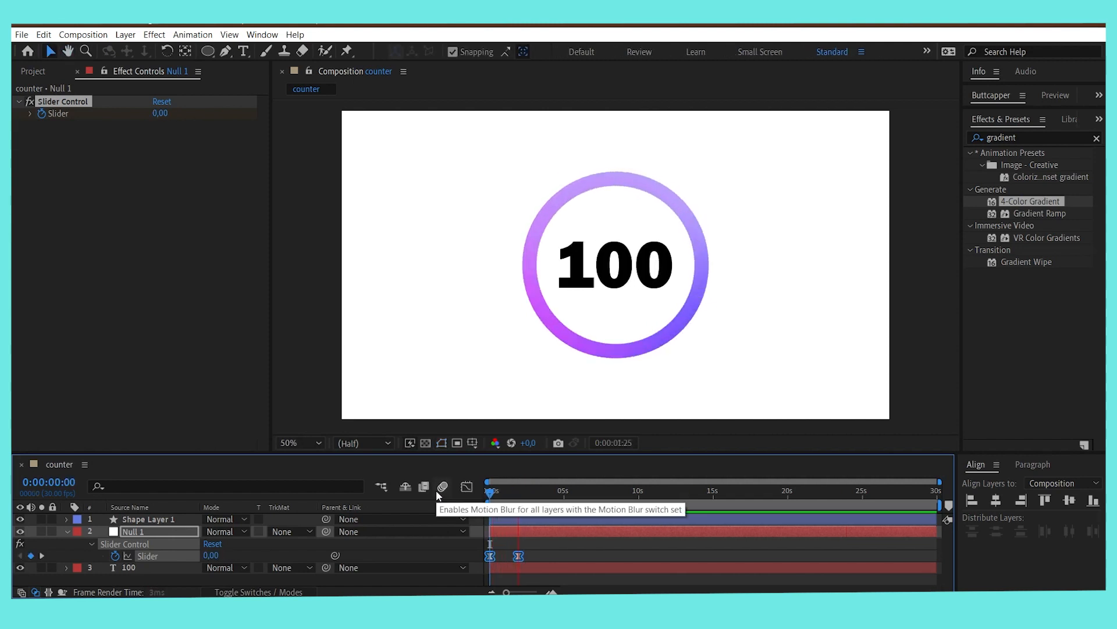
pyautogui.press('space')
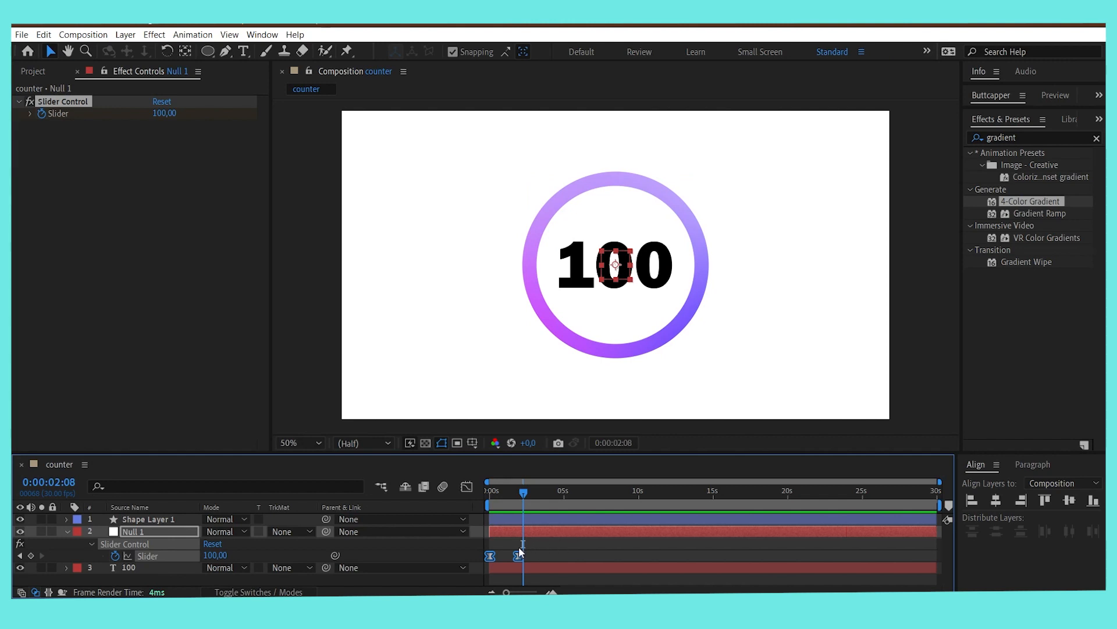
# Step: Move the Slider's end keyframe earlier, to just over 1 second, and preview the faster count-up
pyautogui.click(535, 549)
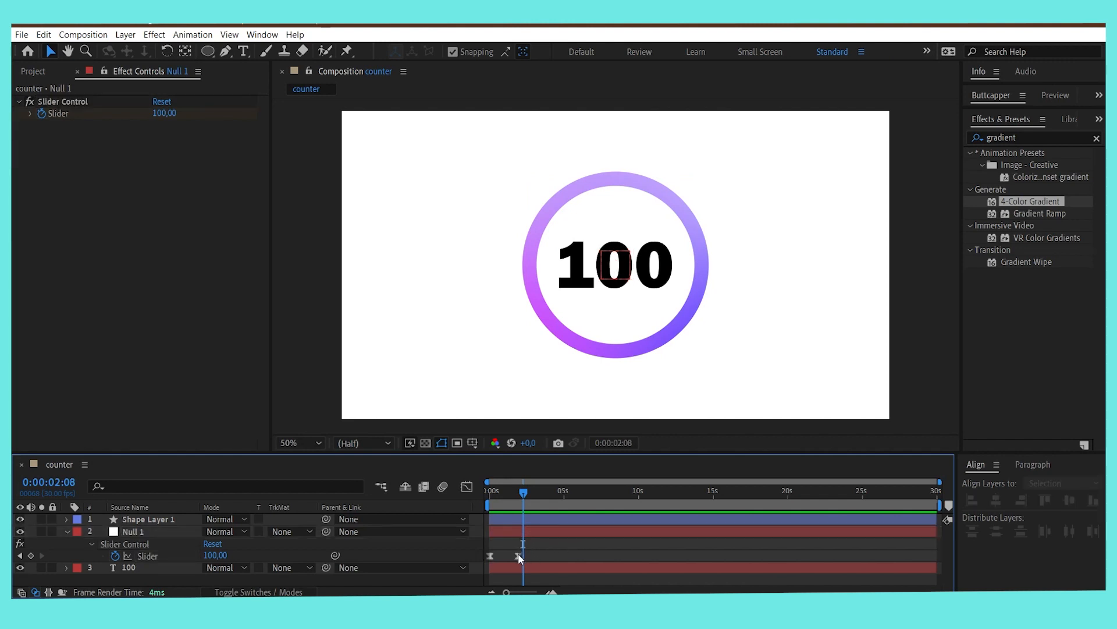
pyautogui.click(518, 556)
pyautogui.moveTo(518, 556); pyautogui.dragTo(511, 556)
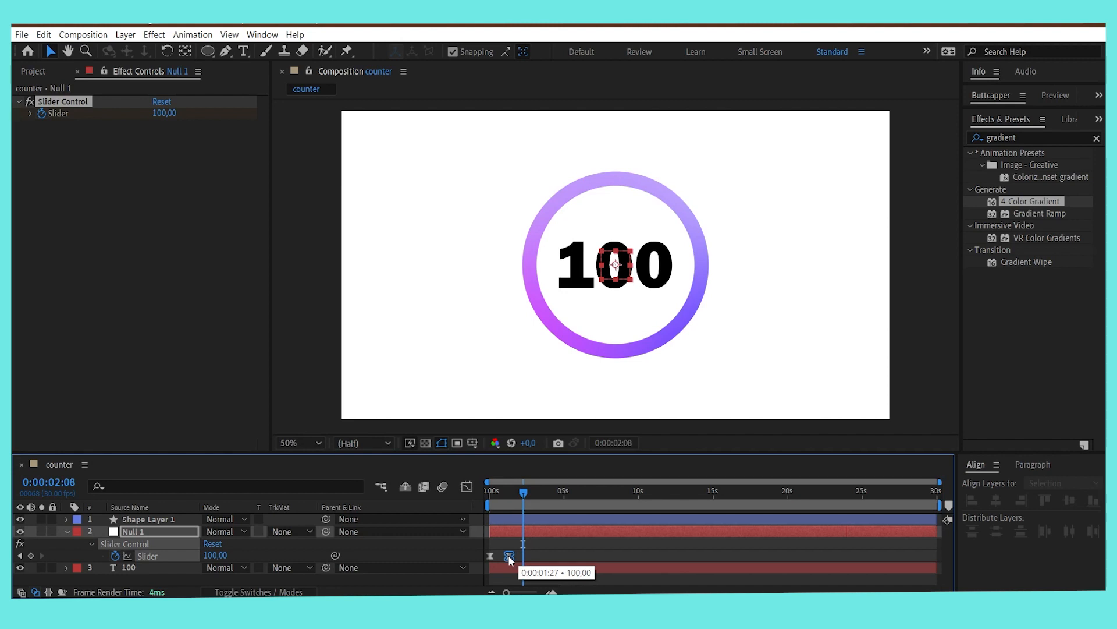
pyautogui.press('Home')
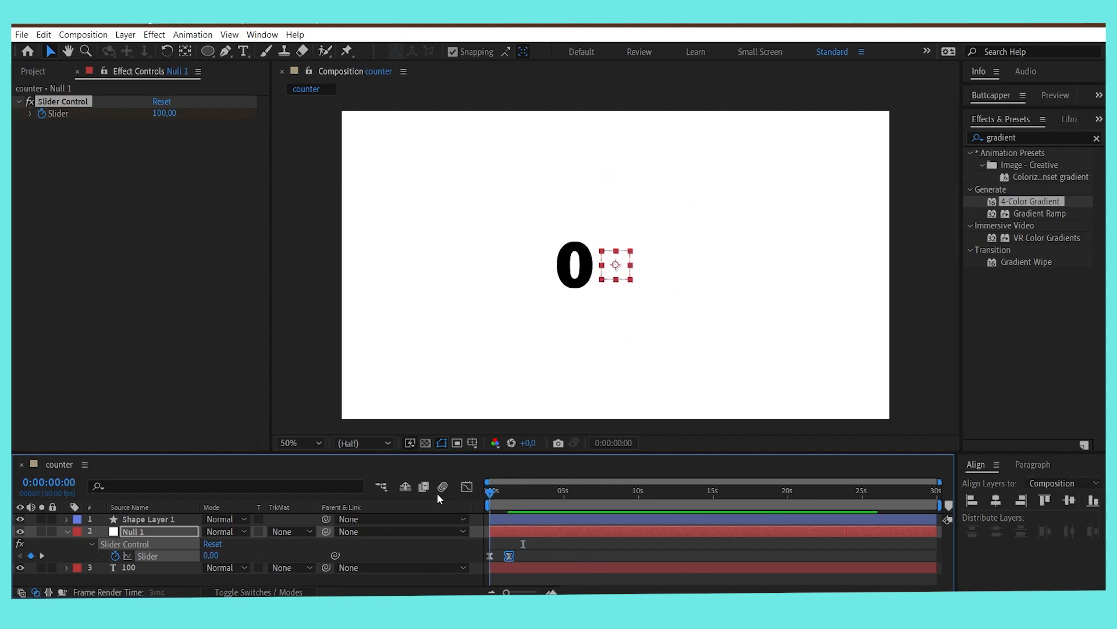
pyautogui.press('space')
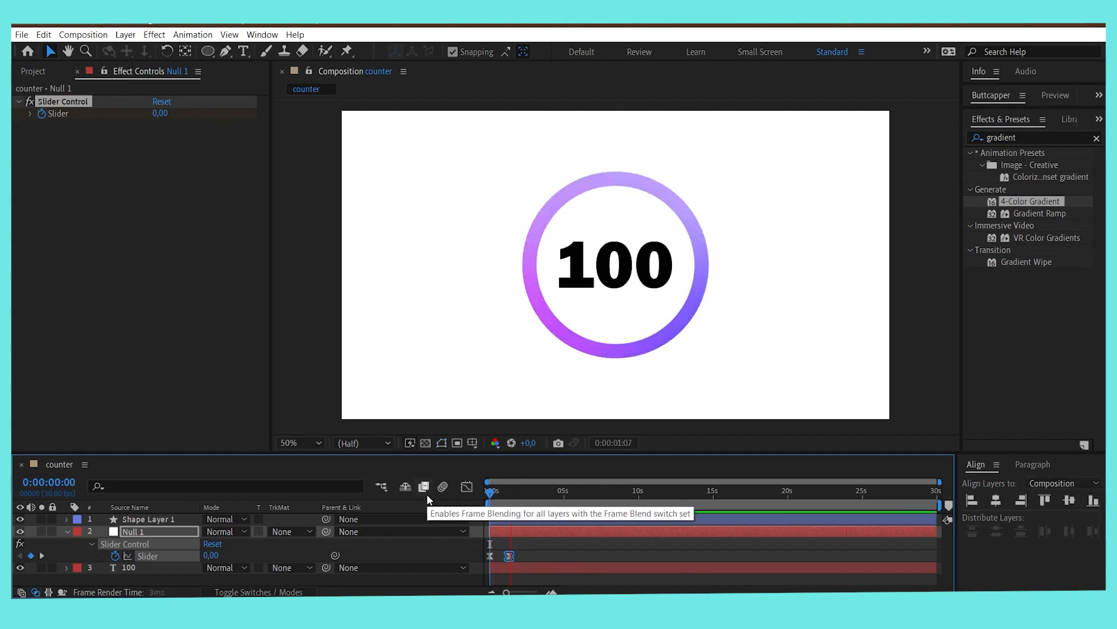
pyautogui.press('space')
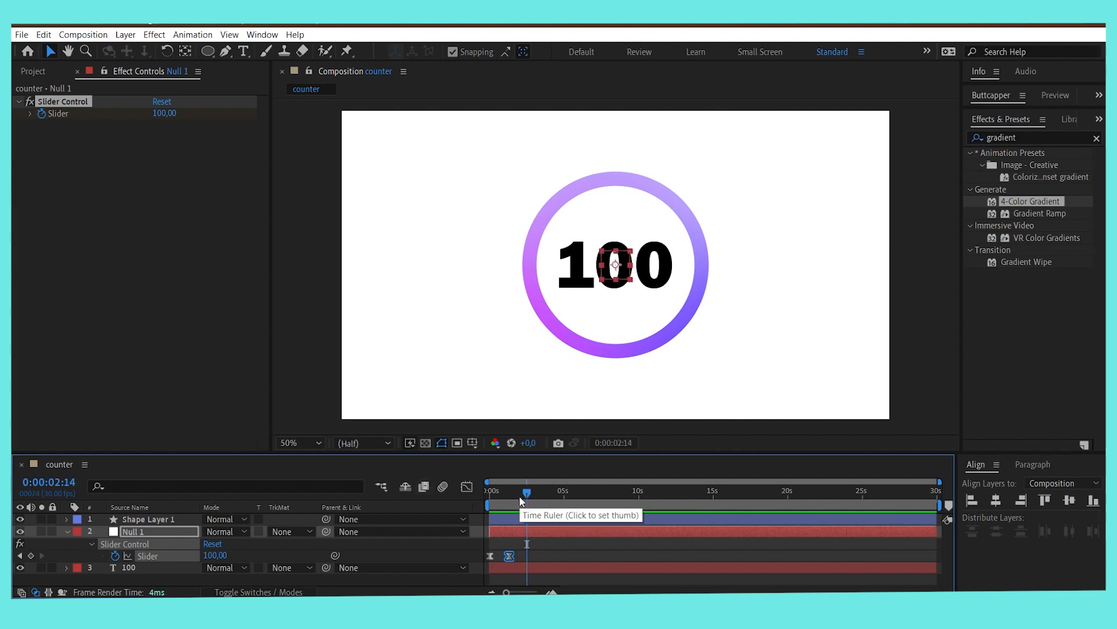
# Step: Set the work area end at 0:00:02:14 and preview the animation from the start
pyautogui.press('n')
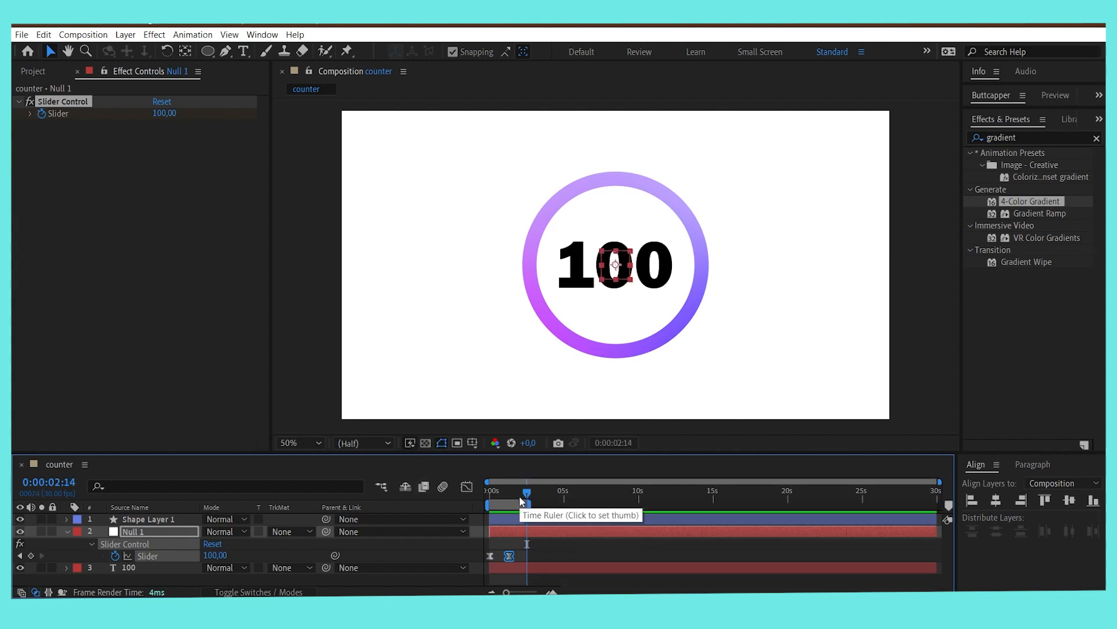
pyautogui.moveTo(528, 495); pyautogui.dragTo(439, 492)
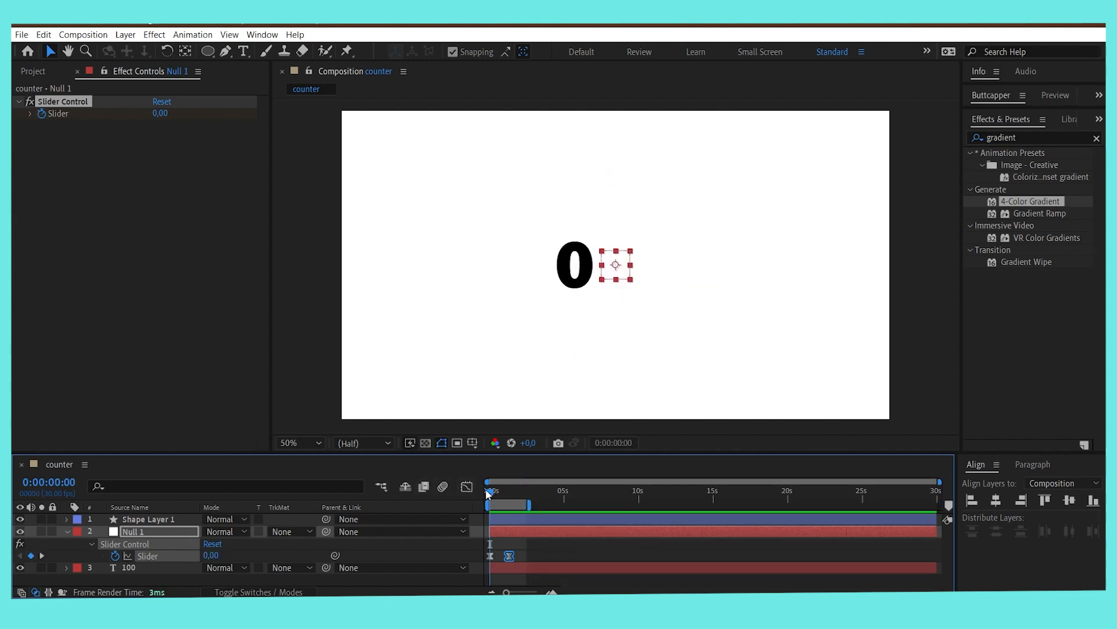
pyautogui.press('space')
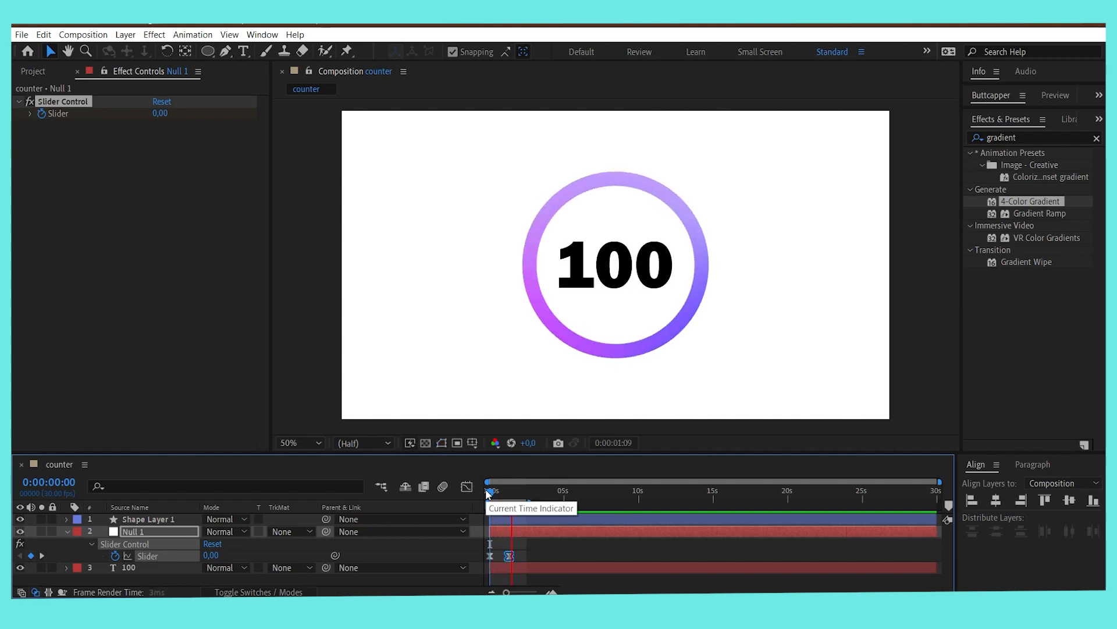